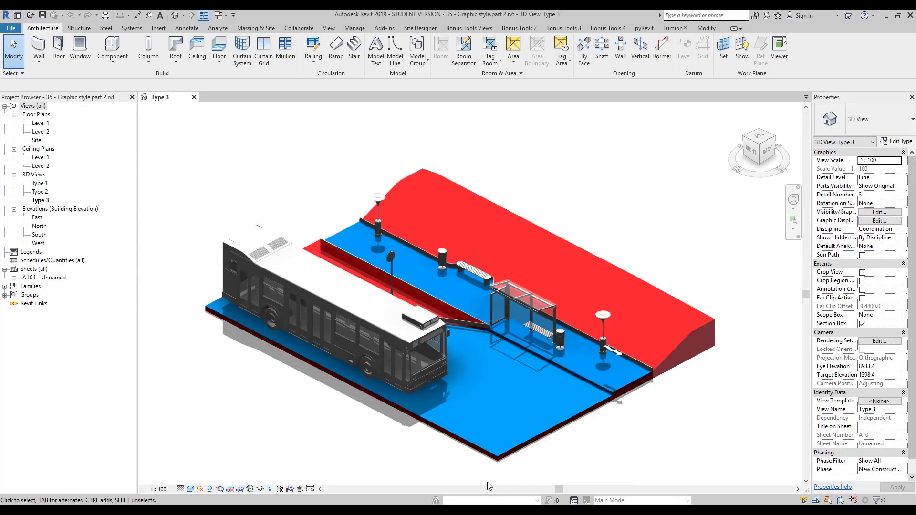
- Open the Level 1 floor plan and zoom and pan to frame the bus stop layout
{"action": "double_click", "coordinate": [41, 123]}
{"action": "scroll", "coordinate": [565, 311], "scroll_direction": "up", "scroll_amount": 5}
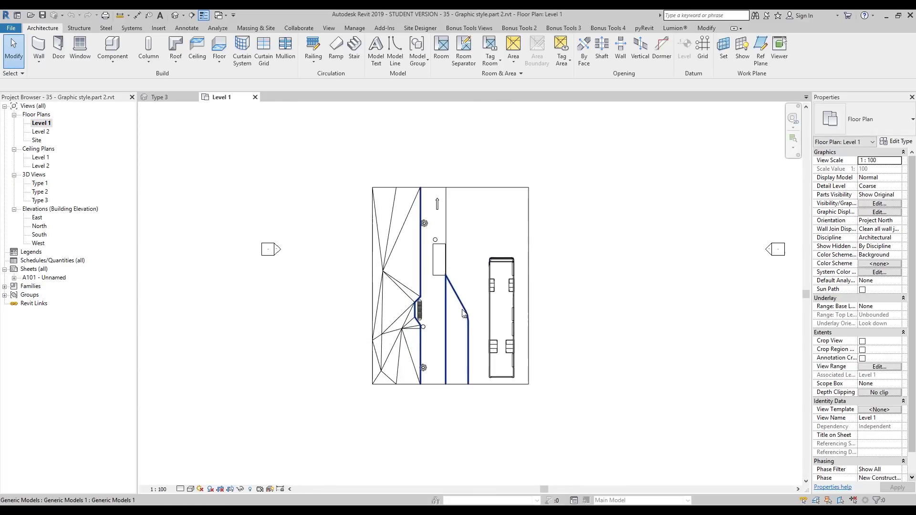
{"action": "middle_click_drag", "start_coordinate": [447, 269], "coordinate": [447, 309]}
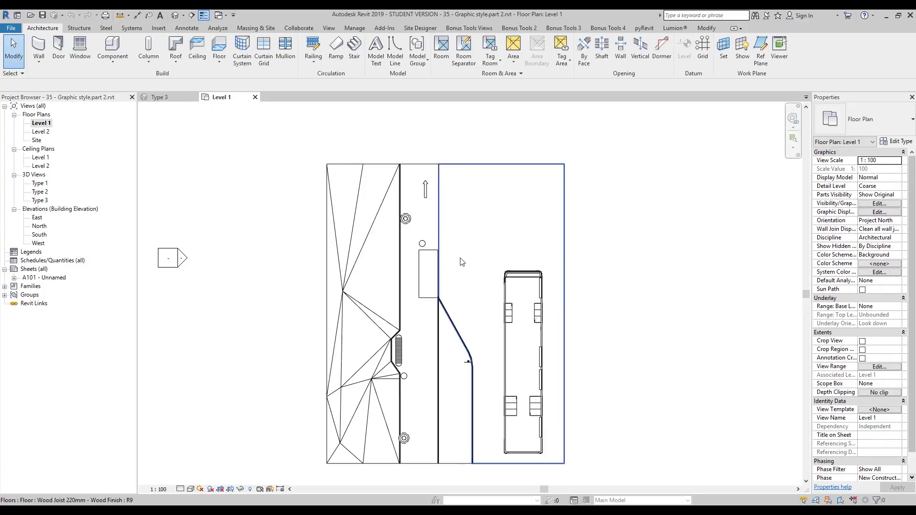
{"action": "middle_click_drag", "start_coordinate": [461, 262], "coordinate": [457, 216]}
{"action": "middle_click_drag", "start_coordinate": [624, 321], "coordinate": [636, 344]}
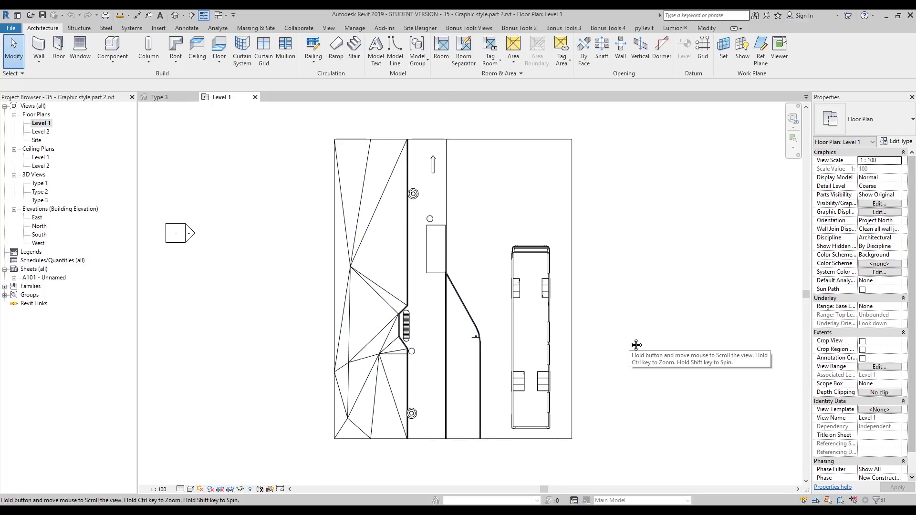
{"action": "scroll", "coordinate": [449, 280], "scroll_direction": "up", "scroll_amount": 5}
{"action": "scroll", "coordinate": [469, 246], "scroll_direction": "up", "scroll_amount": 4}
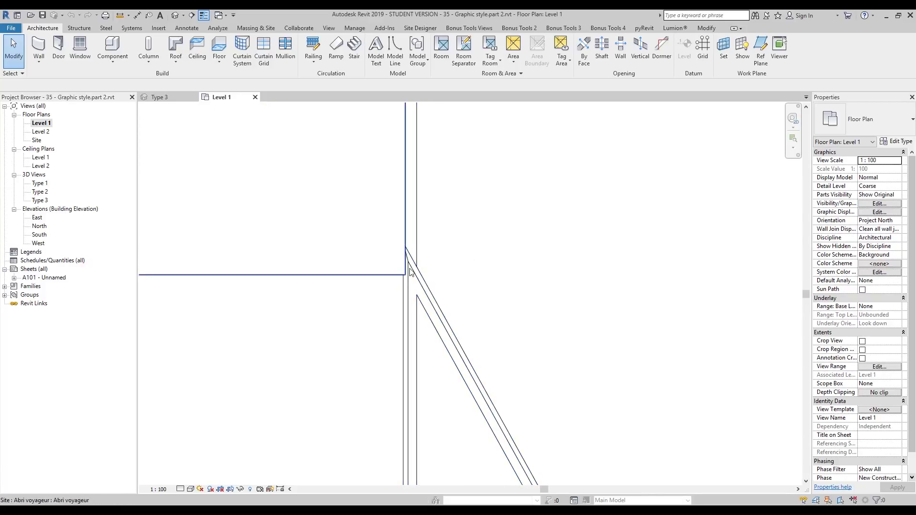
{"action": "scroll", "coordinate": [443, 324], "scroll_direction": "down", "scroll_amount": 8}
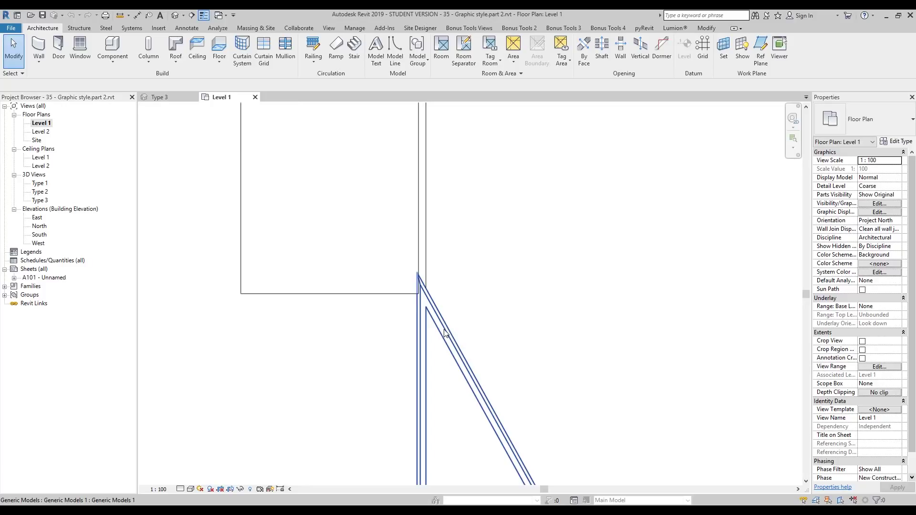
- Turn off Thin Lines to show real lineweights, then pan across the plan to the right floor outline
{"action": "left_click", "coordinate": [203, 15]}
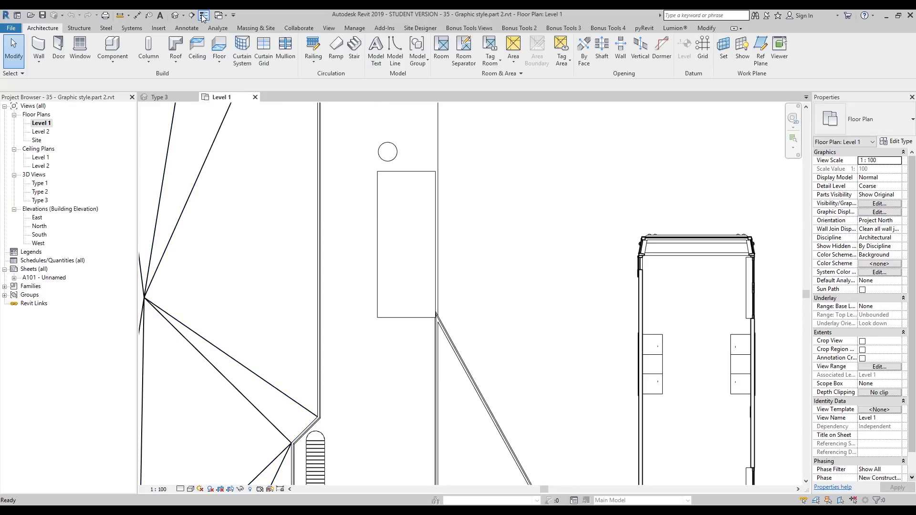
{"action": "scroll", "coordinate": [475, 318], "scroll_direction": "down", "scroll_amount": 4}
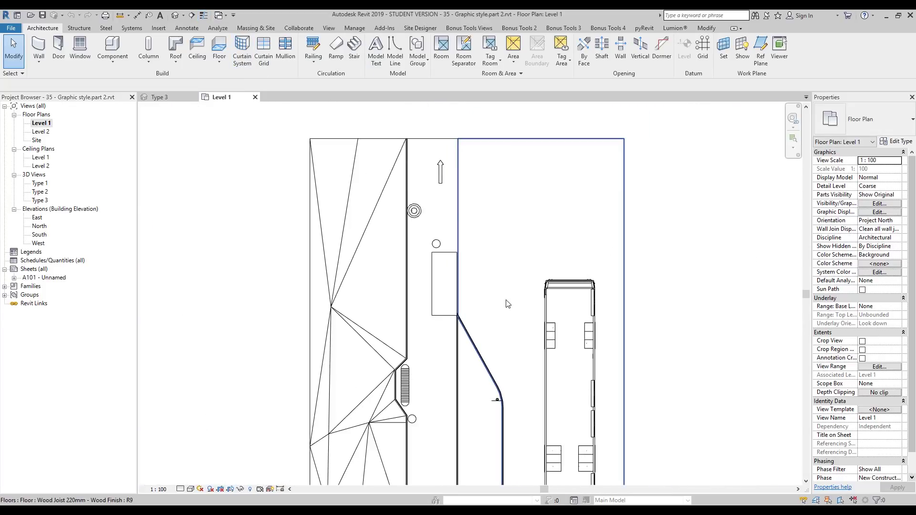
{"action": "scroll", "coordinate": [492, 262], "scroll_direction": "up", "scroll_amount": 1}
{"action": "scroll", "coordinate": [334, 175], "scroll_direction": "up", "scroll_amount": 2}
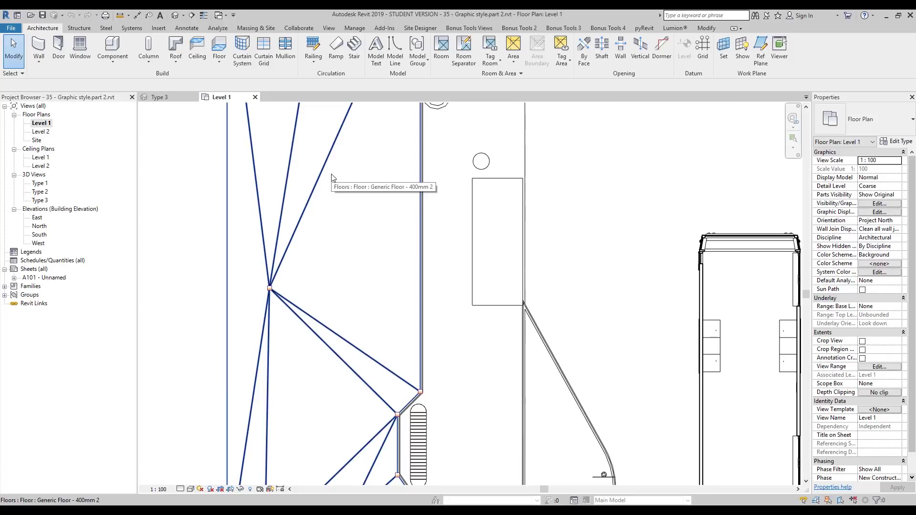
{"action": "middle_click_drag", "start_coordinate": [599, 249], "coordinate": [365, 229]}
{"action": "scroll", "coordinate": [432, 210], "scroll_direction": "up", "scroll_amount": 3}
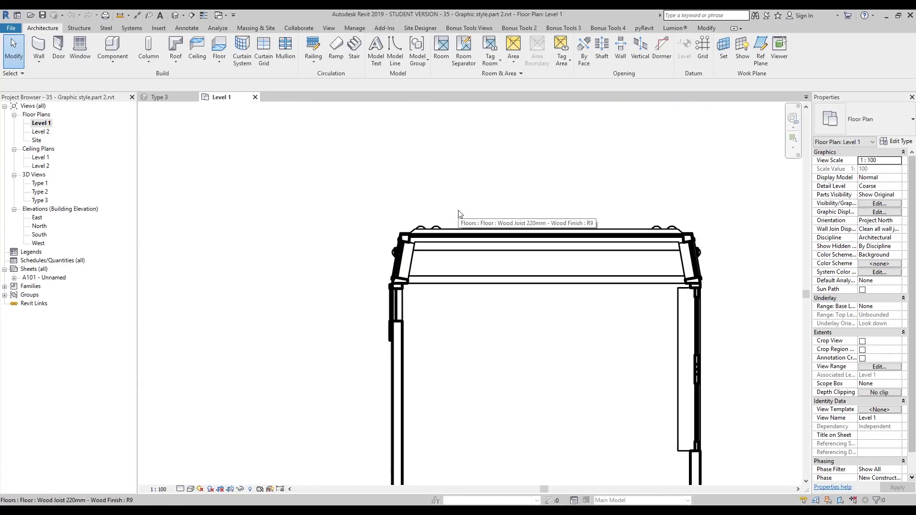
{"action": "middle_click_drag", "start_coordinate": [311, 282], "coordinate": [439, 272]}
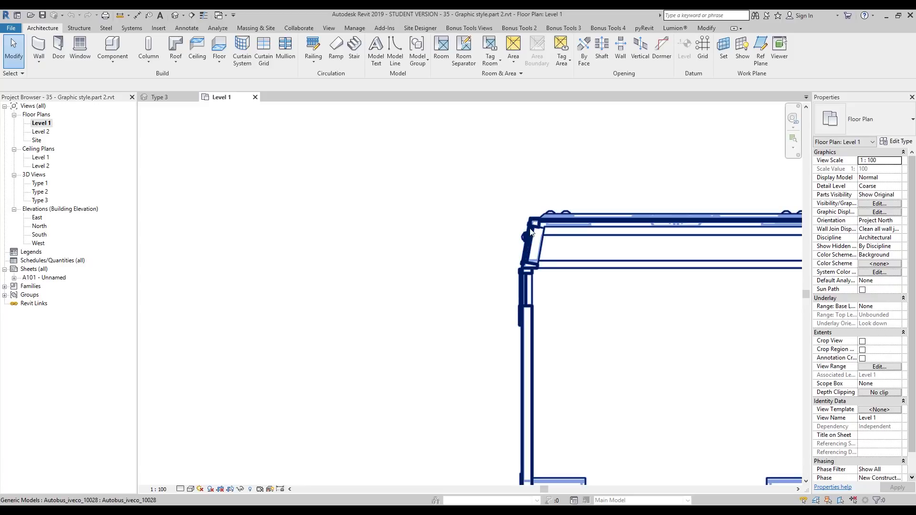
{"action": "scroll", "coordinate": [487, 245], "scroll_direction": "down", "scroll_amount": 2}
{"action": "middle_click_drag", "start_coordinate": [488, 245], "coordinate": [495, 337]}
{"action": "scroll", "coordinate": [225, 250], "scroll_direction": "up", "scroll_amount": 4}
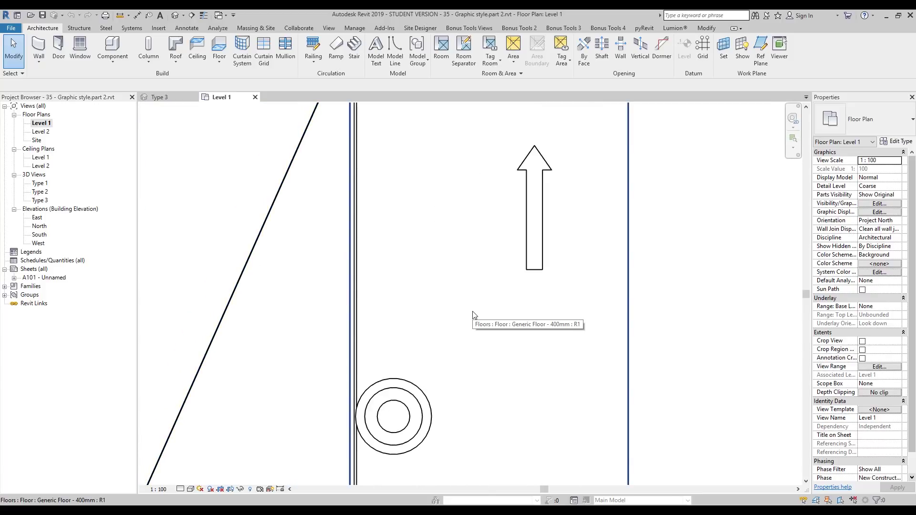
{"action": "scroll", "coordinate": [465, 315], "scroll_direction": "down", "scroll_amount": 5}
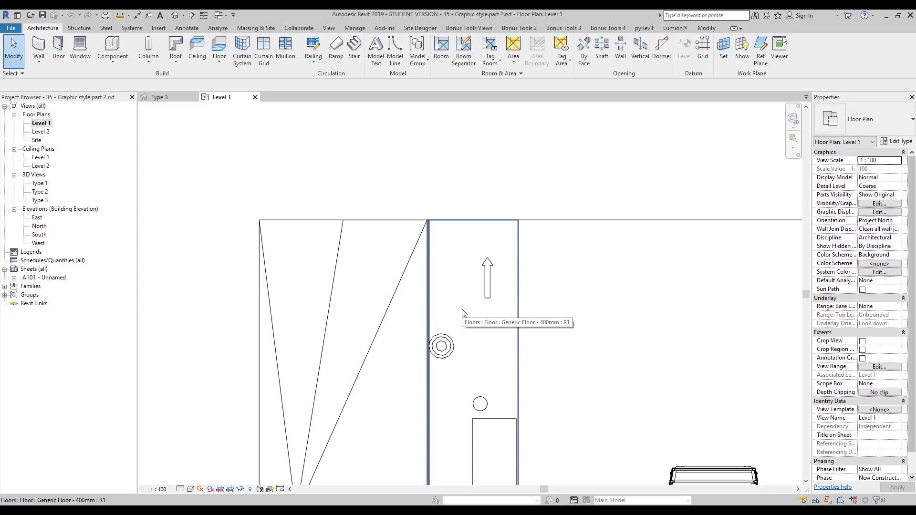
{"action": "middle_click_drag", "start_coordinate": [662, 309], "coordinate": [528, 314]}
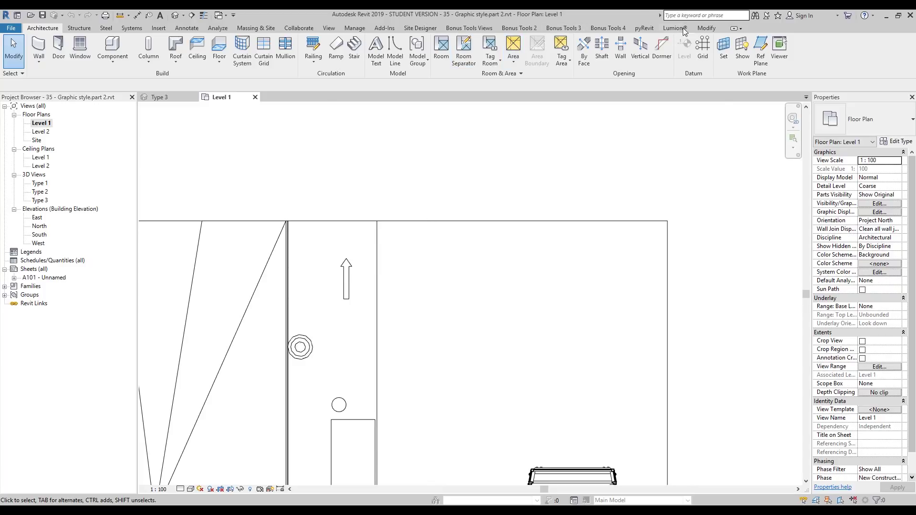
- Use Linework to give the right floor outline's top, right and left edges the Wide Lines style
{"action": "left_click", "coordinate": [706, 28]}
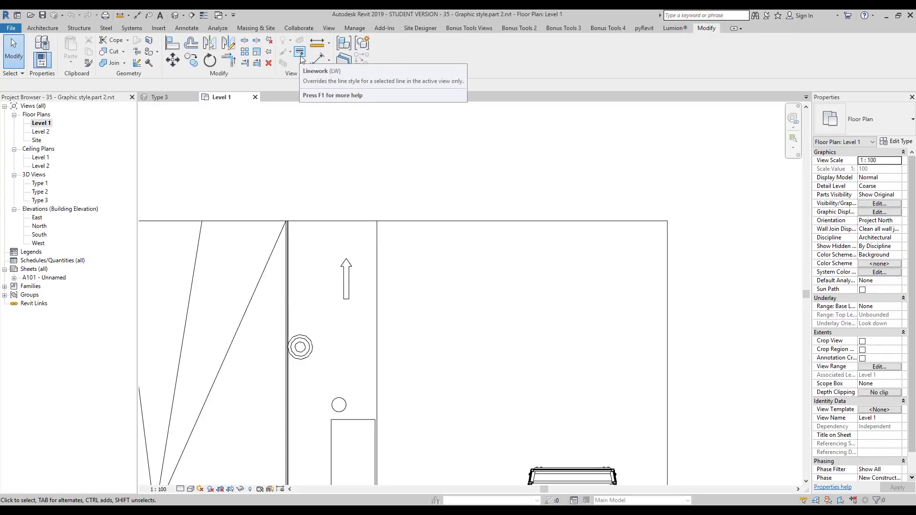
{"action": "left_click", "coordinate": [300, 52]}
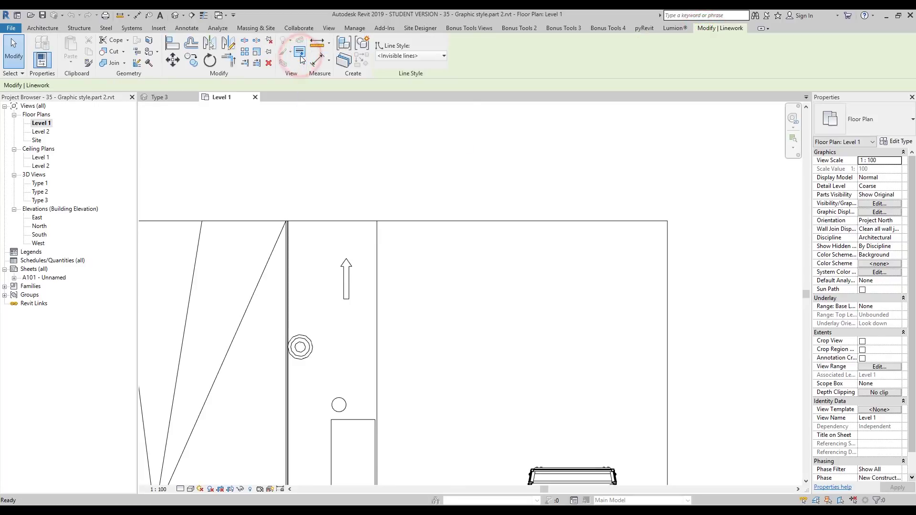
{"action": "left_click", "coordinate": [394, 55]}
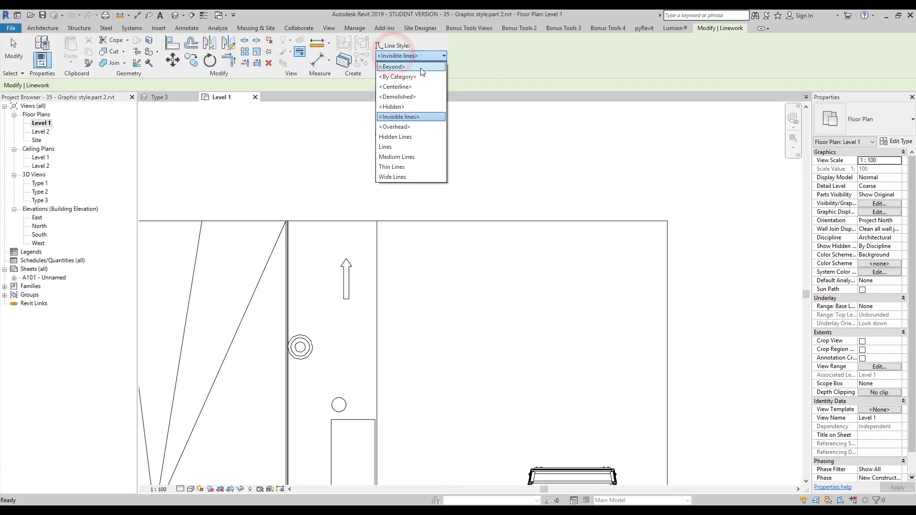
{"action": "left_click", "coordinate": [385, 177]}
{"action": "left_click", "coordinate": [404, 220]}
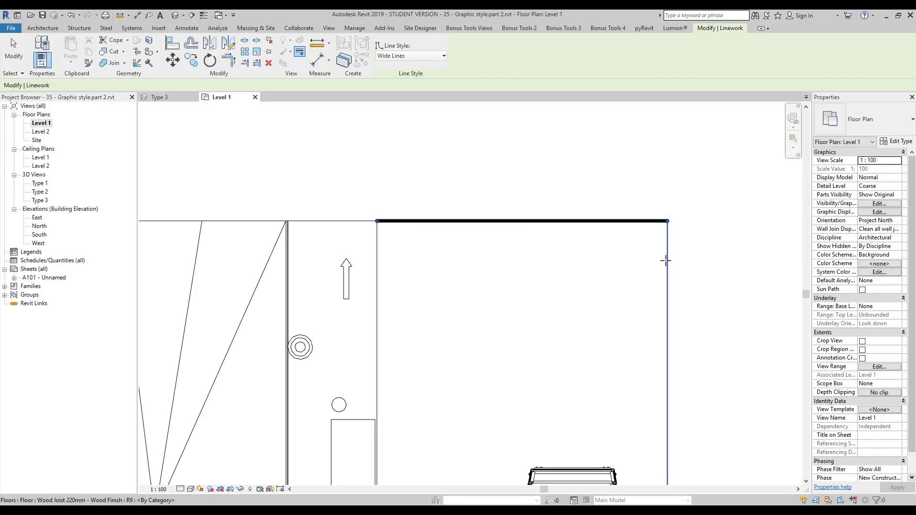
{"action": "left_click", "coordinate": [667, 261]}
{"action": "left_click", "coordinate": [376, 293]}
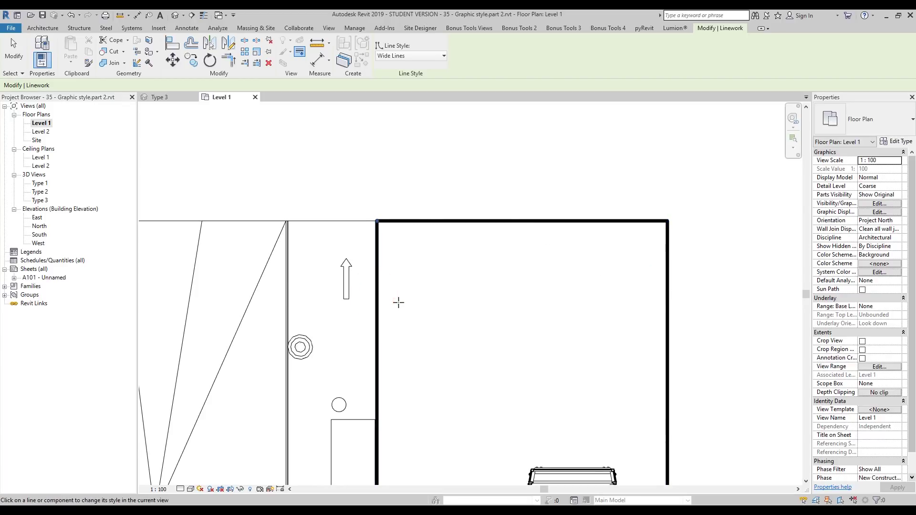
{"action": "key", "text": "Escape"}
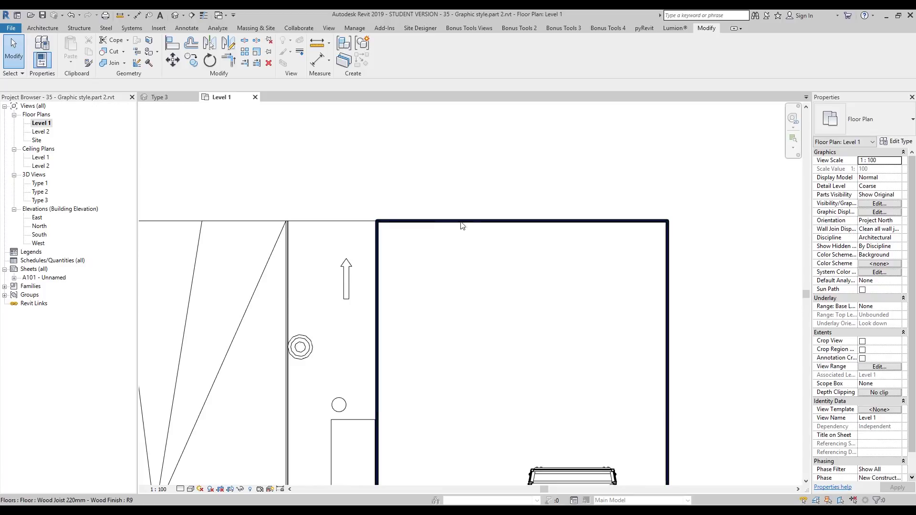
- Set the view scale to 1 : 20, try 1 : 500, then return to 1 : 20
{"action": "left_click", "coordinate": [158, 490]}
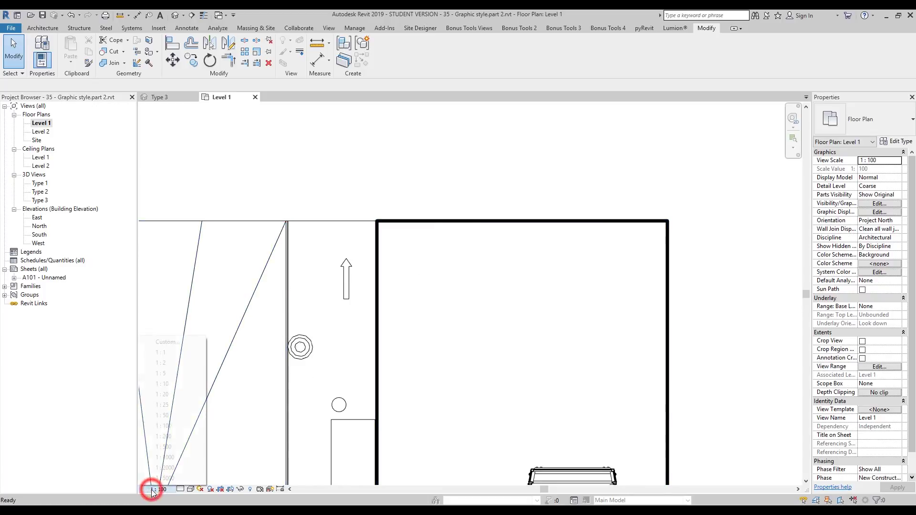
{"action": "left_click", "coordinate": [181, 395]}
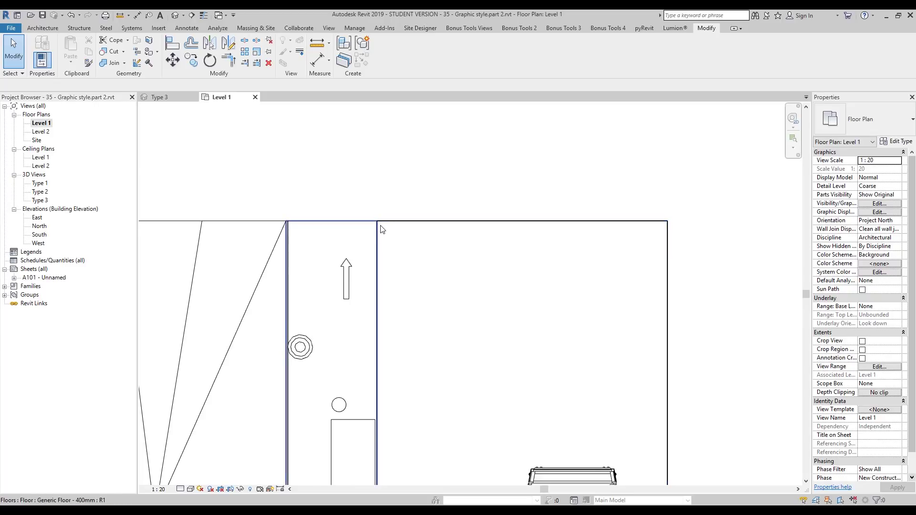
{"action": "left_click", "coordinate": [158, 489]}
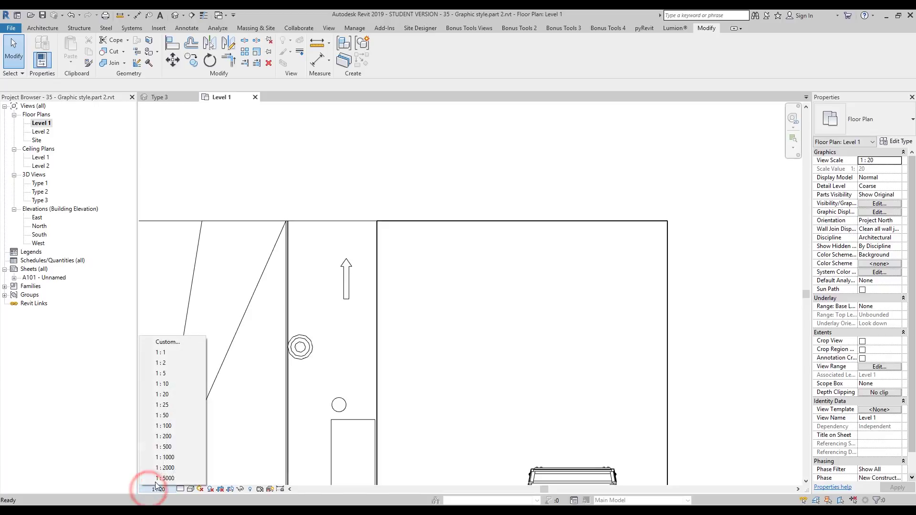
{"action": "left_click", "coordinate": [177, 447]}
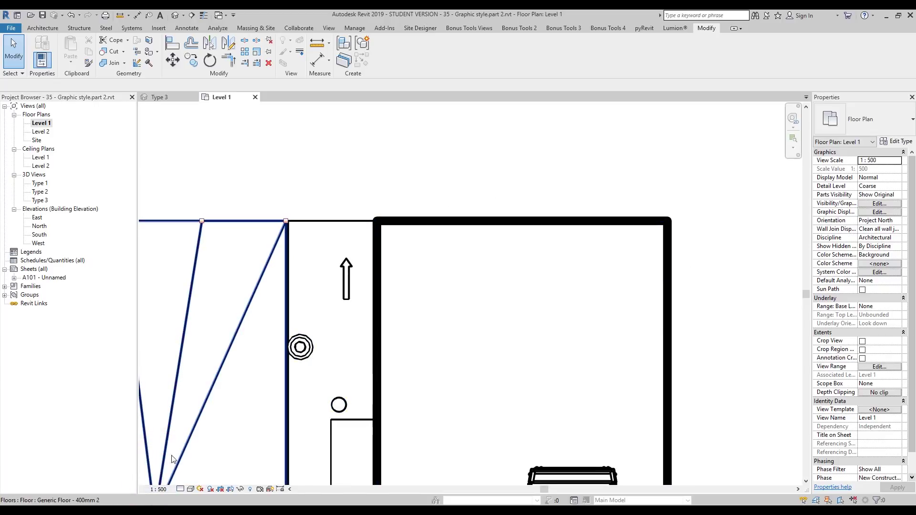
{"action": "left_click", "coordinate": [160, 489]}
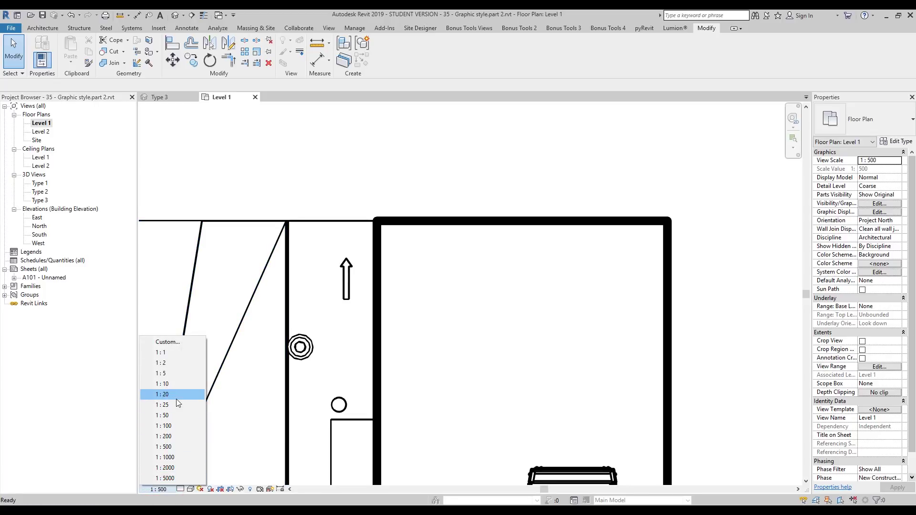
{"action": "left_click", "coordinate": [175, 395]}
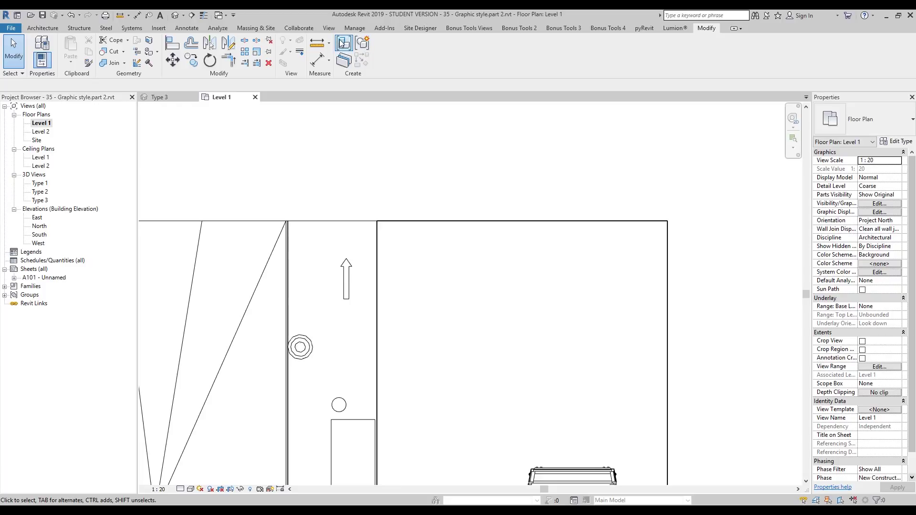
{"action": "left_click", "coordinate": [328, 30]}
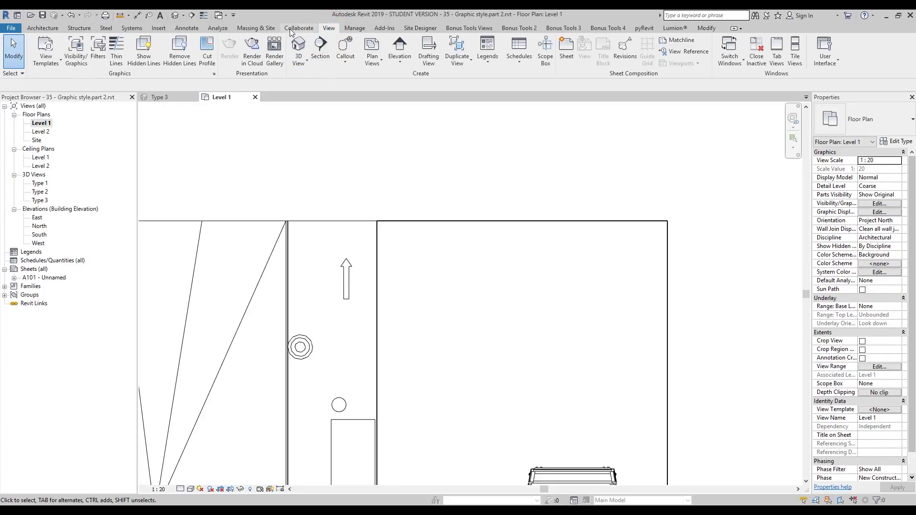
- Open the Line Weights settings from Manage > Additional Settings and move the dialog aside
{"action": "left_click", "coordinate": [355, 28]}
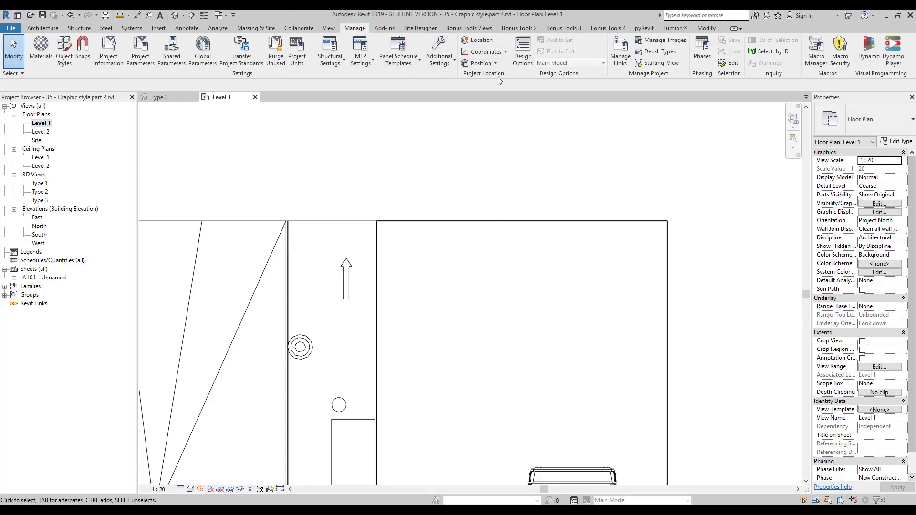
{"action": "left_click", "coordinate": [440, 54]}
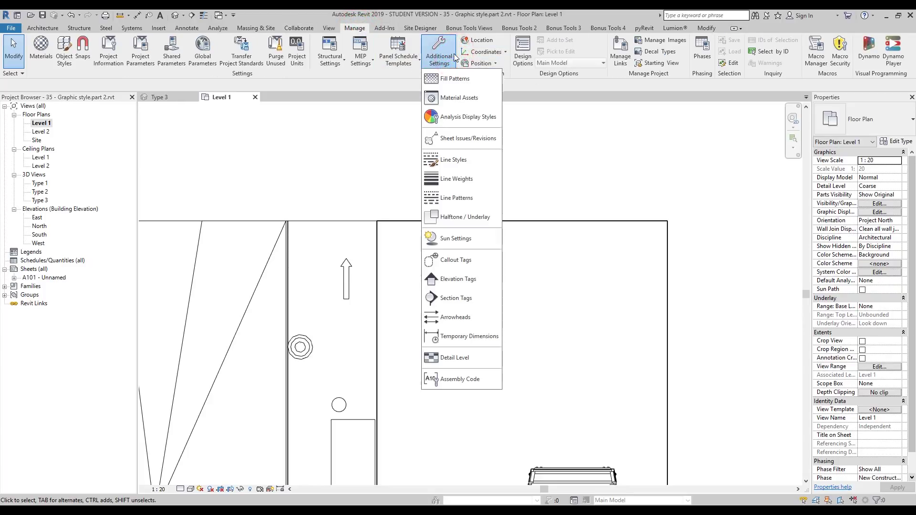
{"action": "left_click", "coordinate": [471, 181]}
{"action": "left_click_drag", "start_coordinate": [437, 148], "coordinate": [518, 160]}
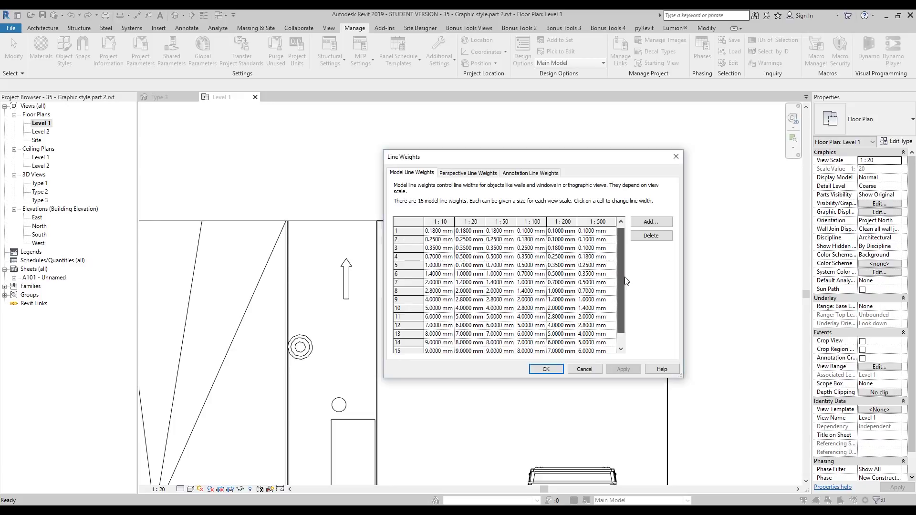
{"action": "scroll", "coordinate": [621, 296], "scroll_direction": "down", "scroll_amount": 2}
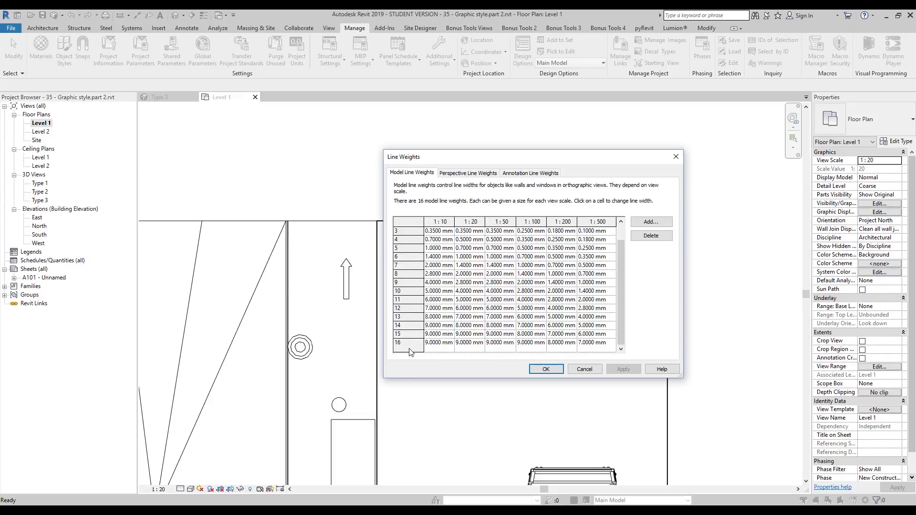
{"action": "scroll", "coordinate": [410, 352], "scroll_direction": "up", "scroll_amount": 2}
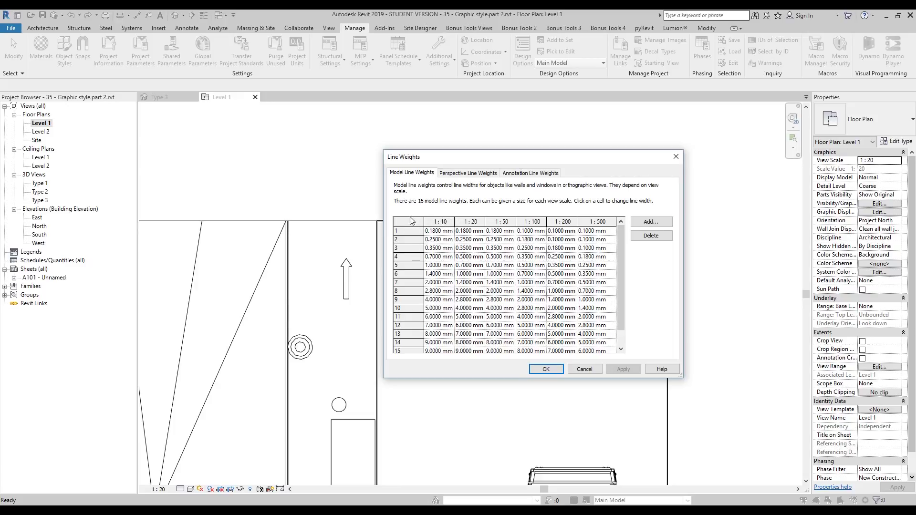
{"action": "scroll", "coordinate": [442, 241], "scroll_direction": "down", "scroll_amount": 1}
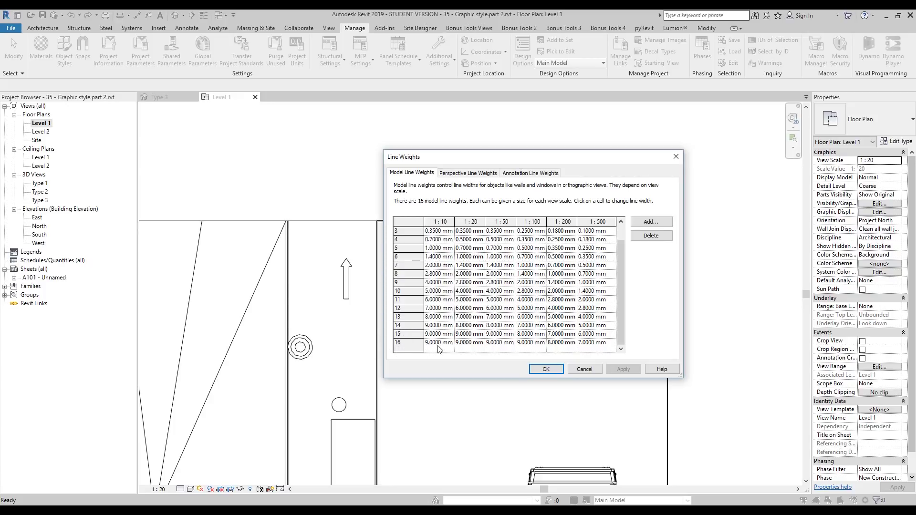
{"action": "scroll", "coordinate": [440, 350], "scroll_direction": "up", "scroll_amount": 1}
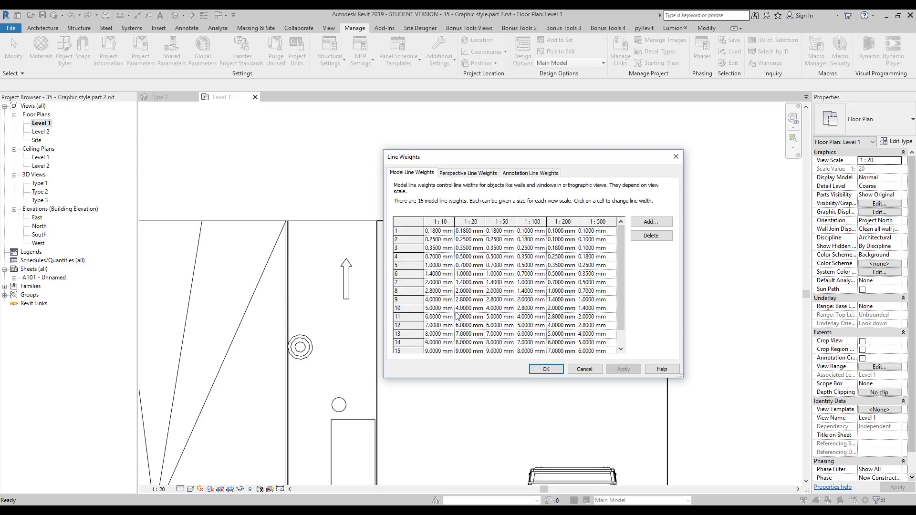
{"action": "scroll", "coordinate": [458, 316], "scroll_direction": "down", "scroll_amount": 1}
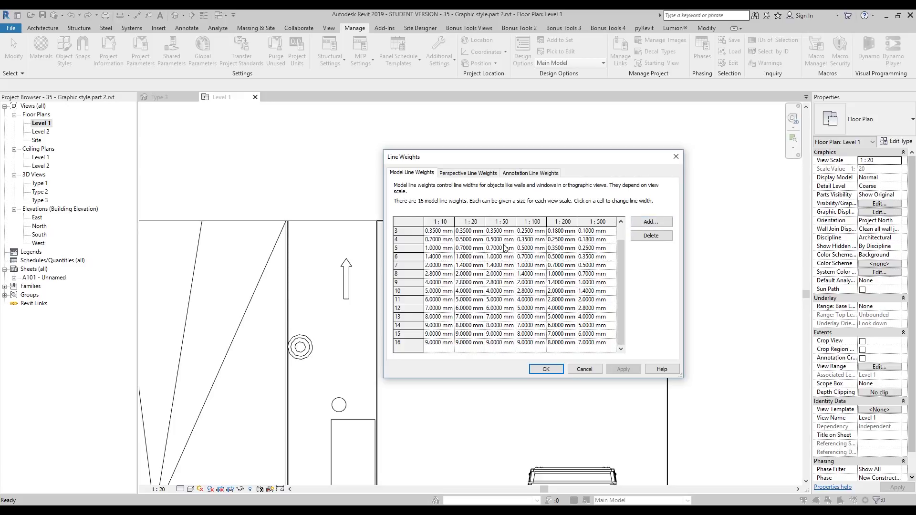
- Add a 1 : 5 scale column to the model line weights table and apply the change
{"action": "left_click", "coordinate": [654, 226]}
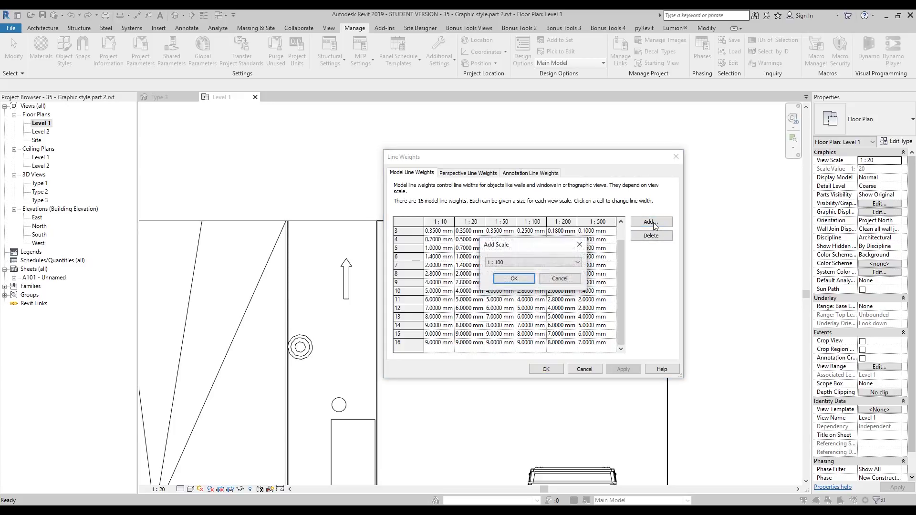
{"action": "left_click", "coordinate": [531, 265]}
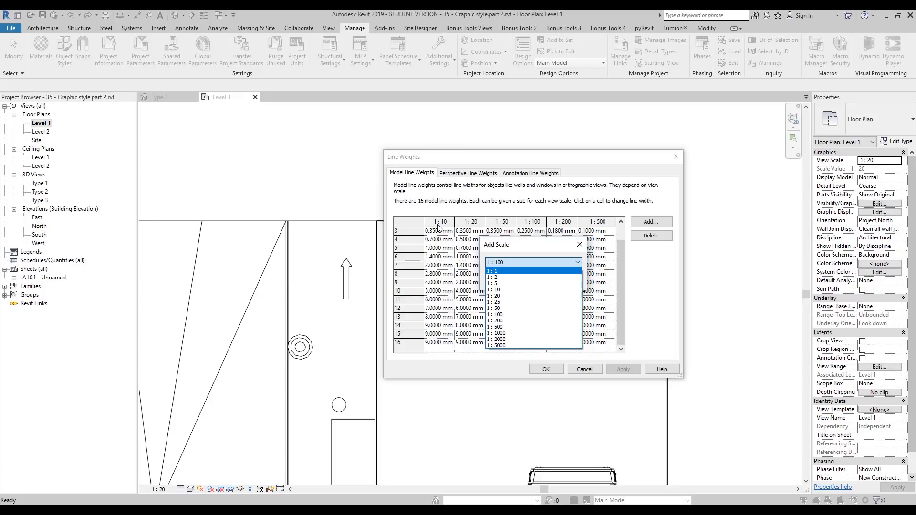
{"action": "left_click", "coordinate": [498, 285]}
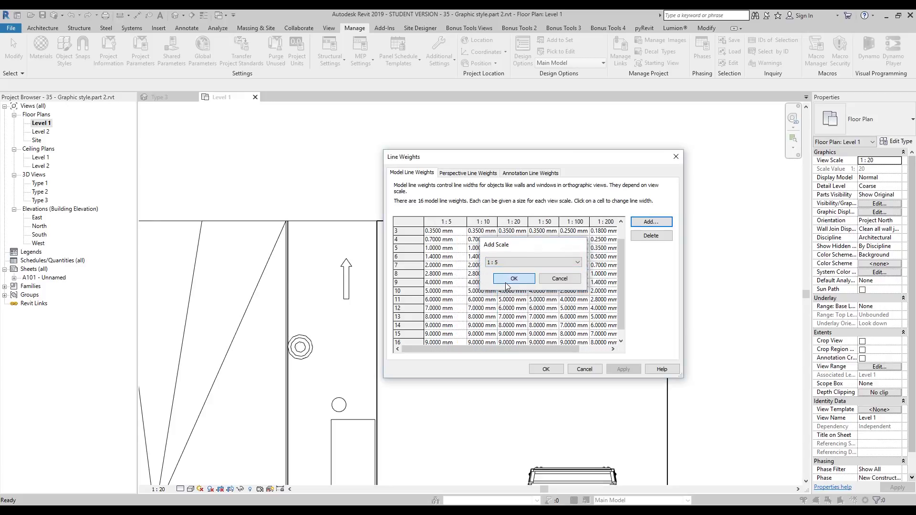
{"action": "left_click", "coordinate": [539, 279]}
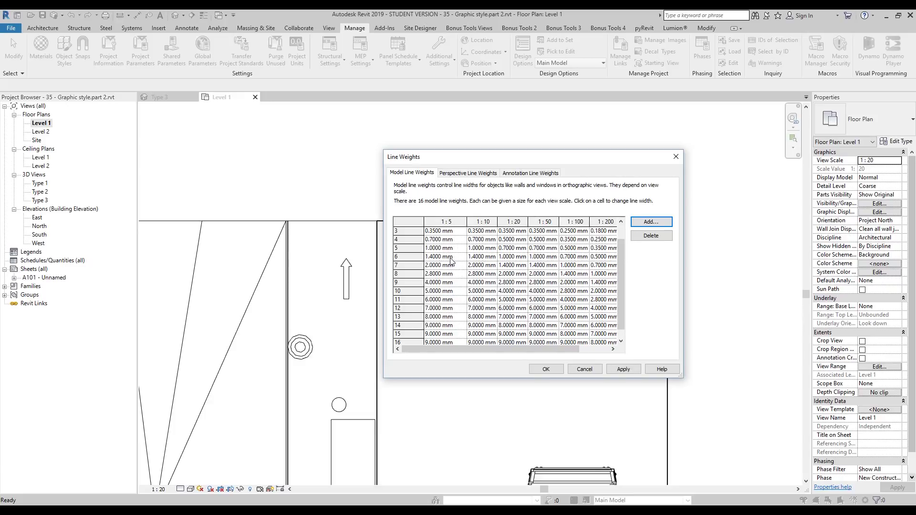
{"action": "scroll", "coordinate": [451, 261], "scroll_direction": "down", "scroll_amount": 1}
{"action": "scroll", "coordinate": [440, 337], "scroll_direction": "up", "scroll_amount": 1}
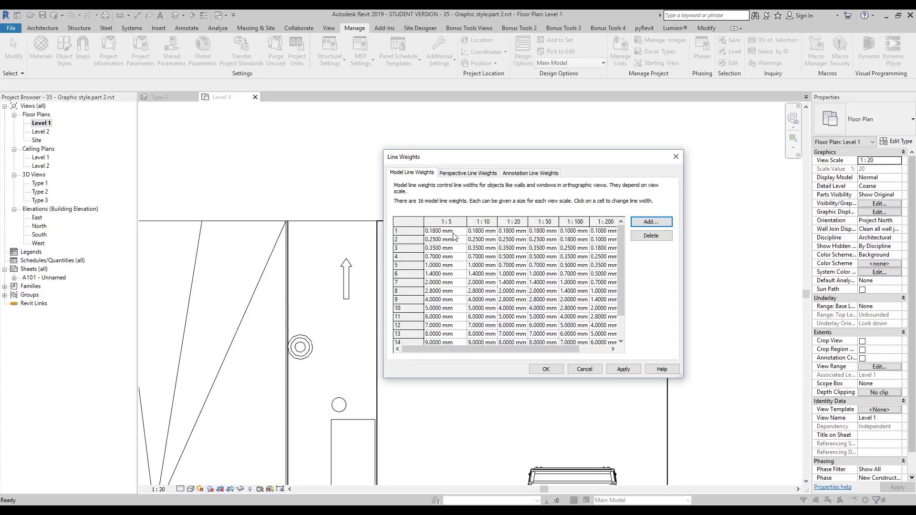
{"action": "left_click", "coordinate": [624, 370]}
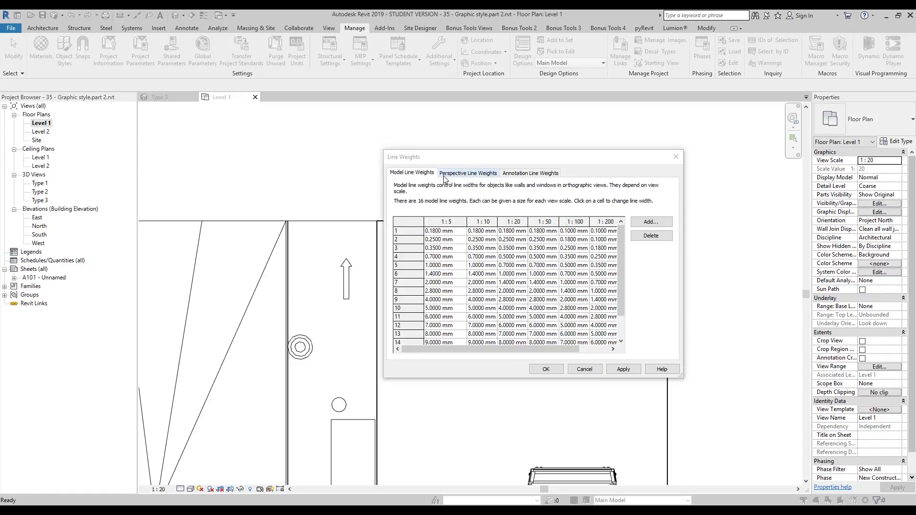
{"action": "left_click", "coordinate": [485, 174]}
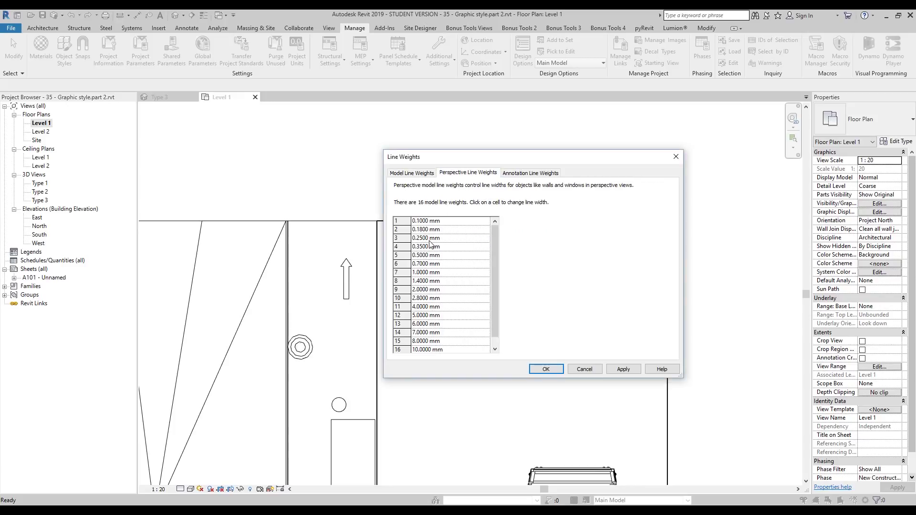
{"action": "left_click_drag", "start_coordinate": [496, 264], "coordinate": [499, 241]}
{"action": "left_click_drag", "start_coordinate": [499, 280], "coordinate": [498, 306]}
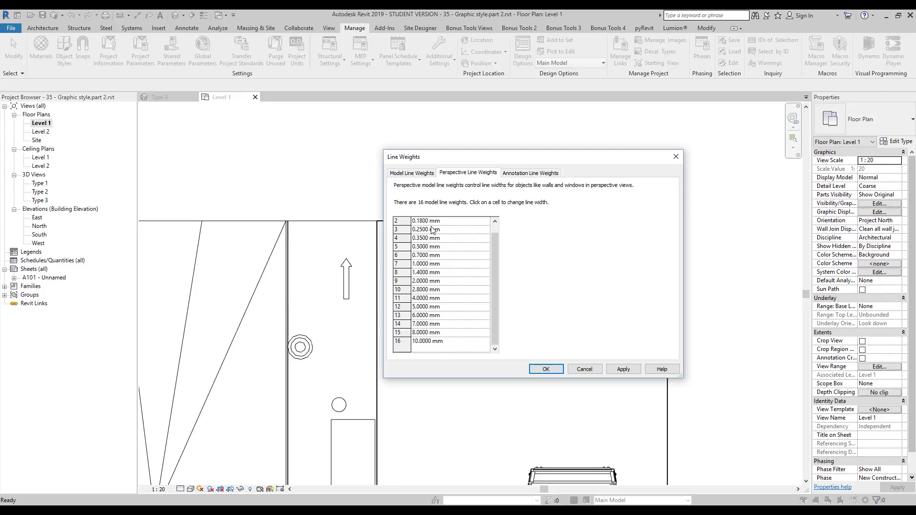
{"action": "left_click", "coordinate": [534, 173]}
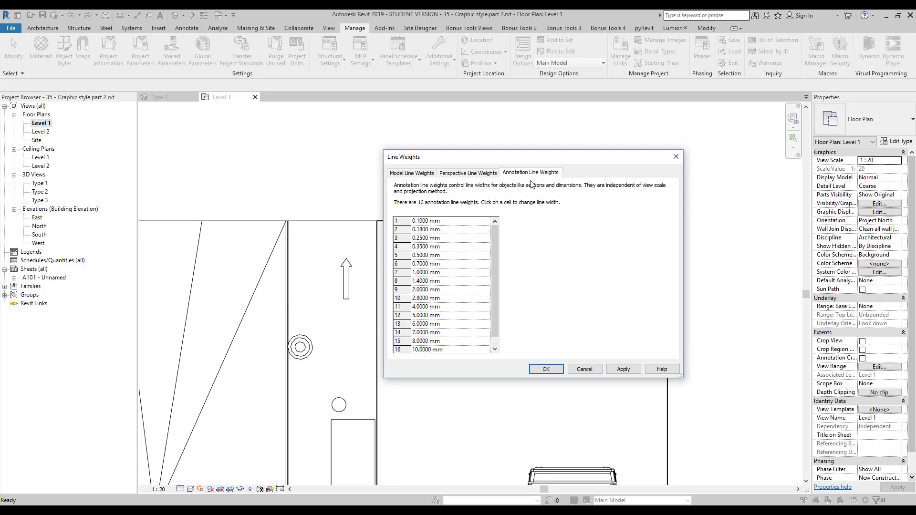
{"action": "mouse_move", "coordinate": [494, 285]}
{"action": "left_mouse_down"}
{"action": "mouse_move", "coordinate": [494, 293]}
{"action": "mouse_move", "coordinate": [493, 285]}
{"action": "left_mouse_up"}
{"action": "left_click", "coordinate": [425, 174]}
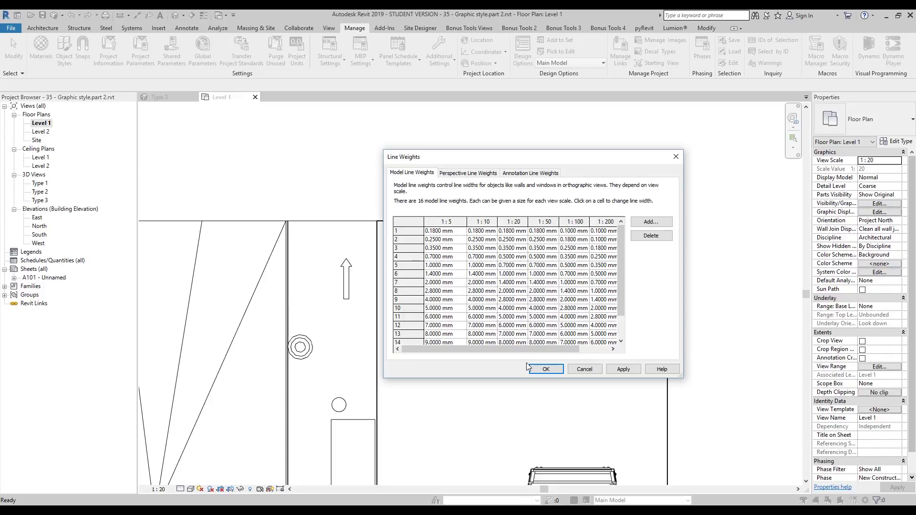
{"action": "left_click", "coordinate": [547, 371]}
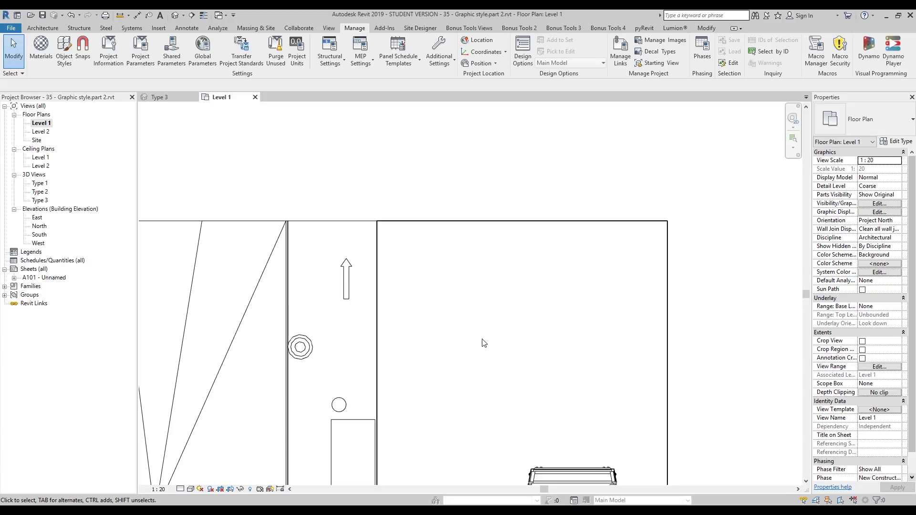
- Open the Line Styles settings and expand the Lines category into its subcategories
{"action": "left_click", "coordinate": [446, 65]}
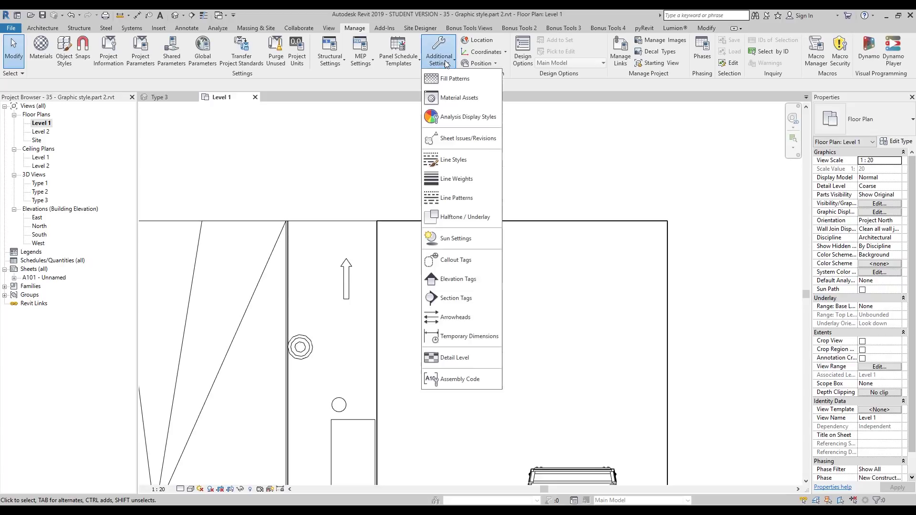
{"action": "left_click", "coordinate": [477, 162]}
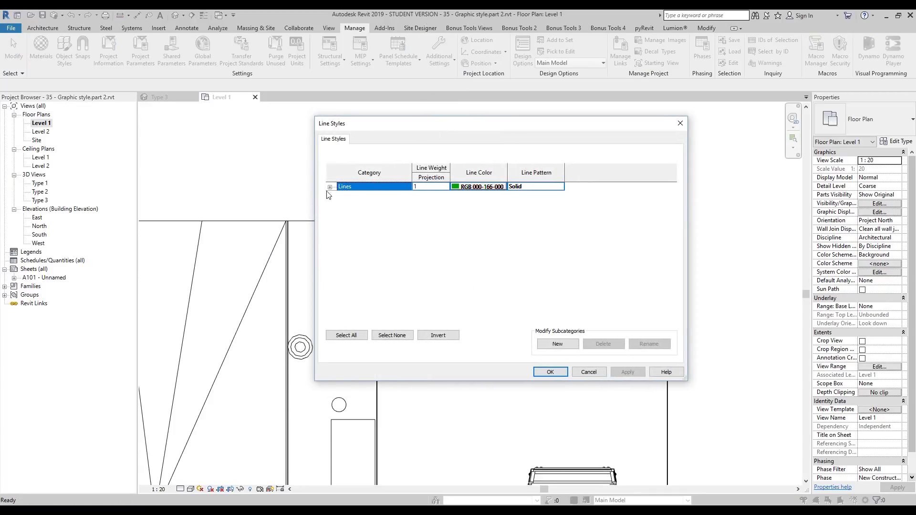
{"action": "left_click", "coordinate": [330, 187]}
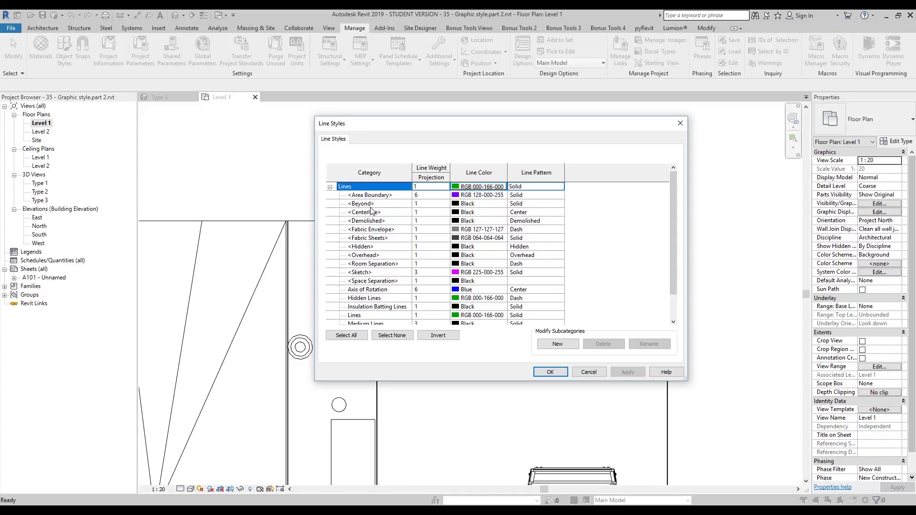
{"action": "scroll", "coordinate": [374, 210], "scroll_direction": "down", "scroll_amount": 1}
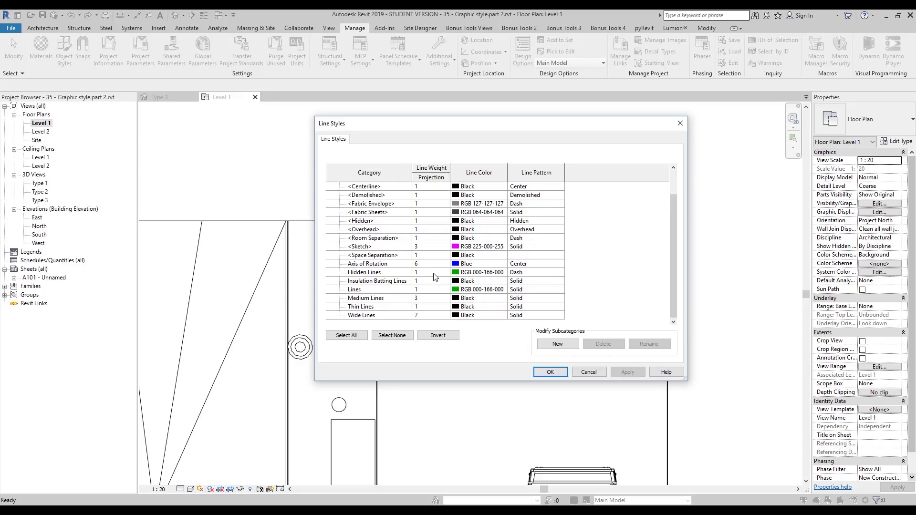
- Browse the Lines subcategories (Fabric Sheets, Area Boundary, Wide Lines) and start a new subcategory
{"action": "left_click", "coordinate": [392, 265]}
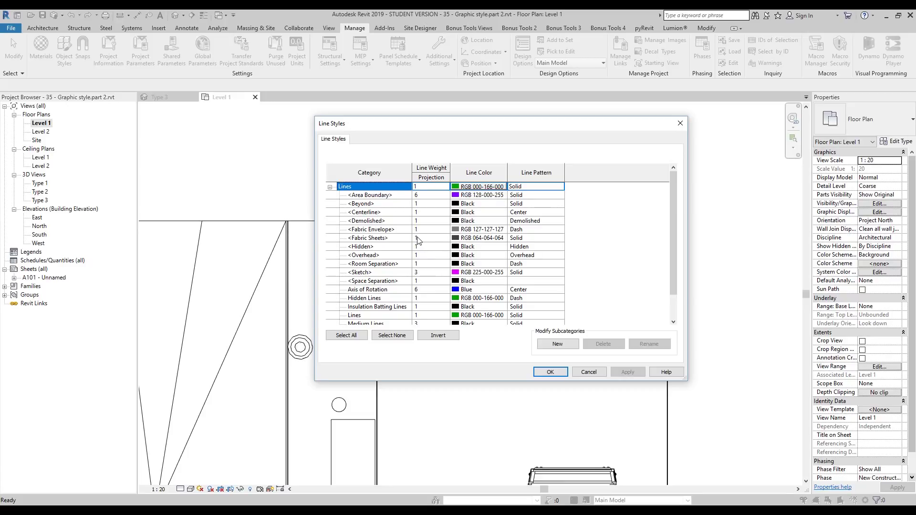
{"action": "left_click", "coordinate": [419, 239]}
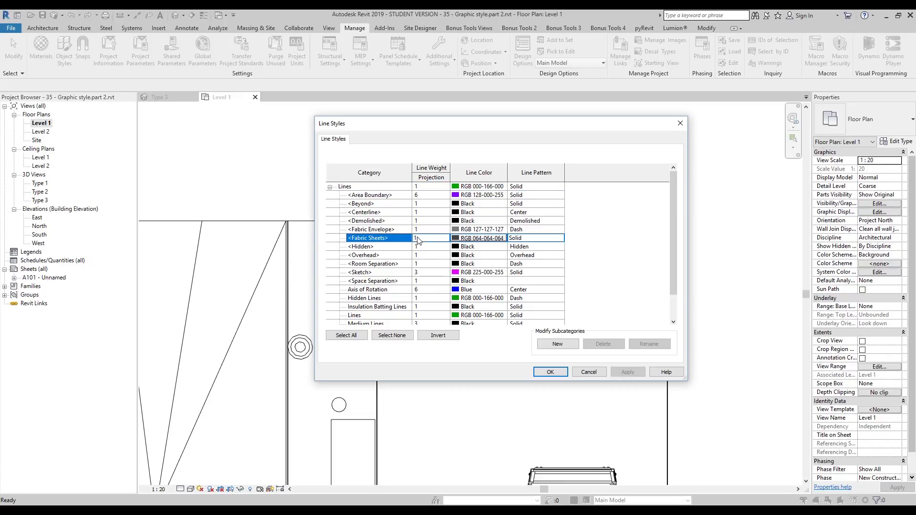
{"action": "left_click", "coordinate": [396, 196]}
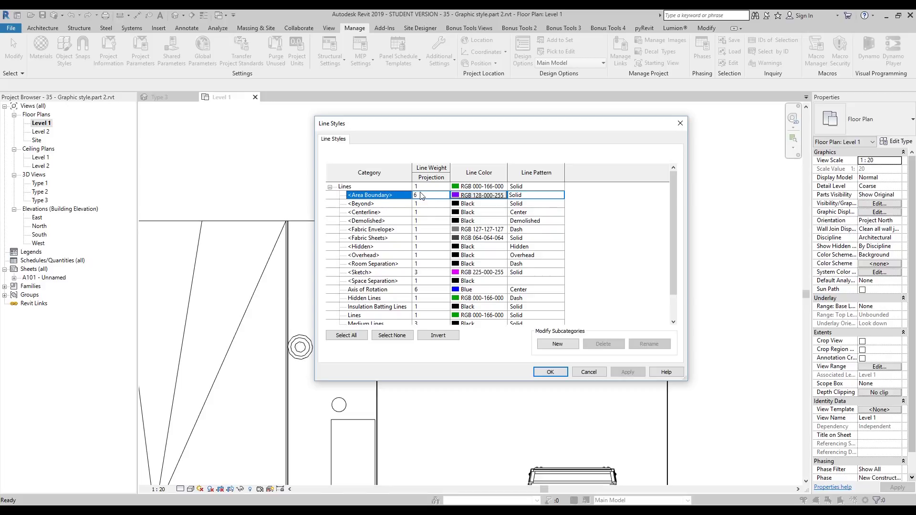
{"action": "scroll", "coordinate": [421, 197], "scroll_direction": "down", "scroll_amount": 1}
{"action": "left_click", "coordinate": [371, 316]}
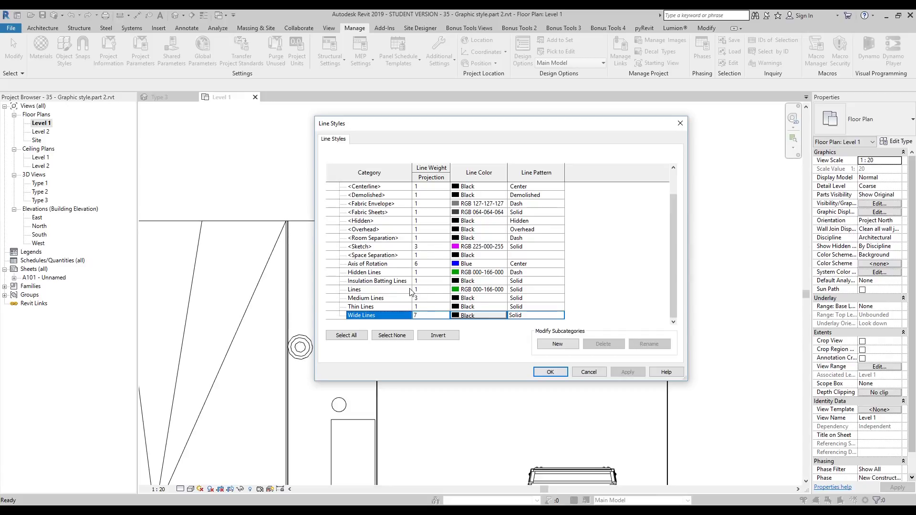
{"action": "left_click", "coordinate": [557, 345]}
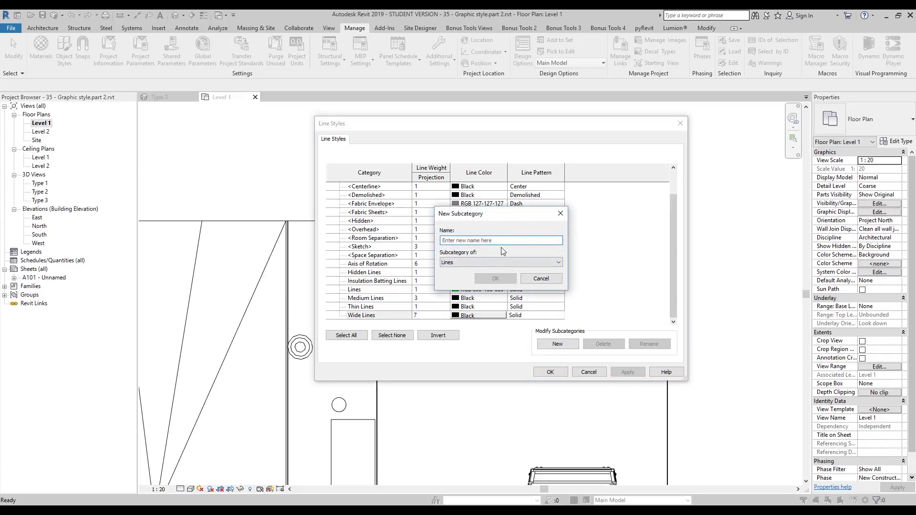
- Create a new Lines subcategory named 'most BIG line ever'
{"action": "type", "text": "most Bl"}
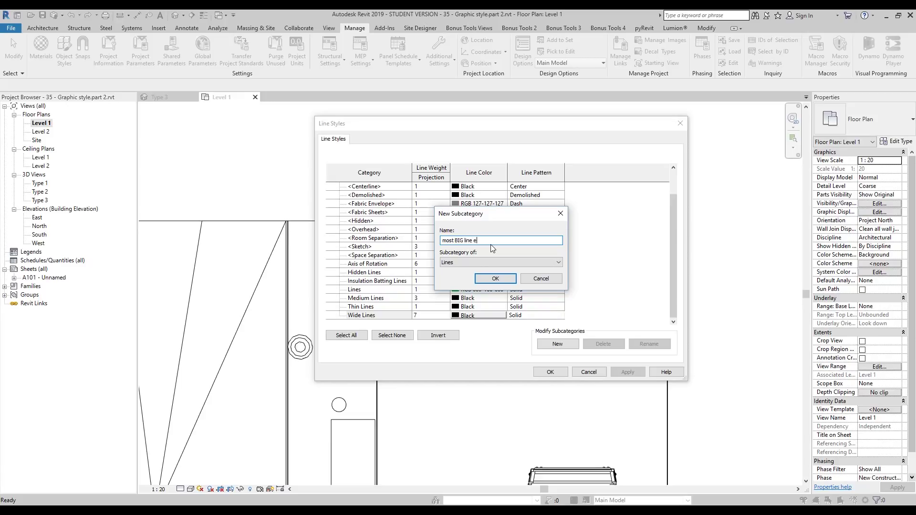
{"action": "left_click", "coordinate": [465, 261]}
{"action": "left_click", "coordinate": [457, 268]}
{"action": "left_click_drag", "start_coordinate": [482, 241], "coordinate": [432, 234]}
{"action": "left_click", "coordinate": [484, 279]}
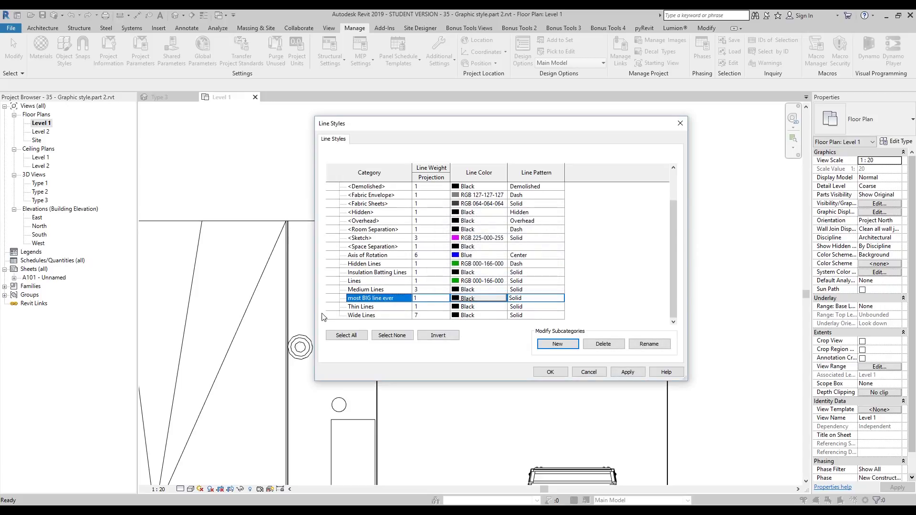
- Give the 'most BIG line ever' style line weight 16 and a red line colour
{"action": "left_click", "coordinate": [423, 298]}
{"action": "left_click", "coordinate": [445, 299]}
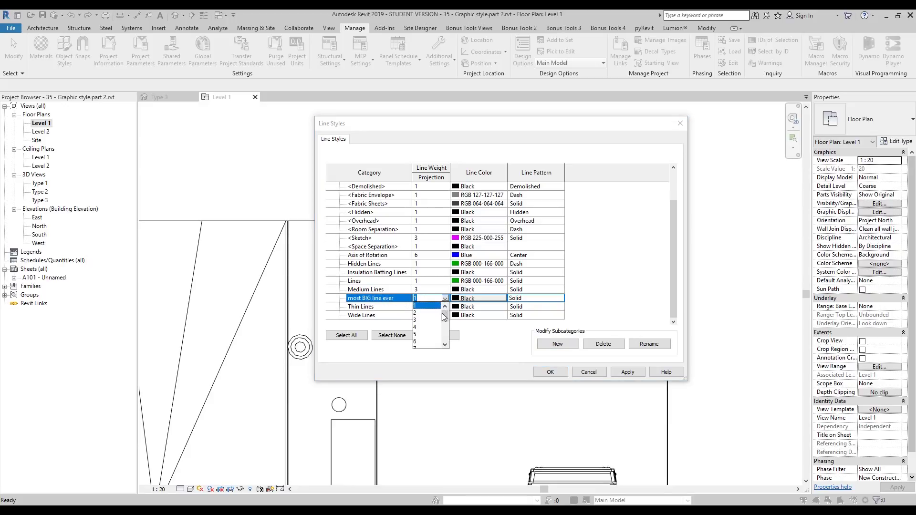
{"action": "scroll", "coordinate": [435, 334], "scroll_direction": "down", "scroll_amount": 3}
{"action": "left_click", "coordinate": [422, 342]}
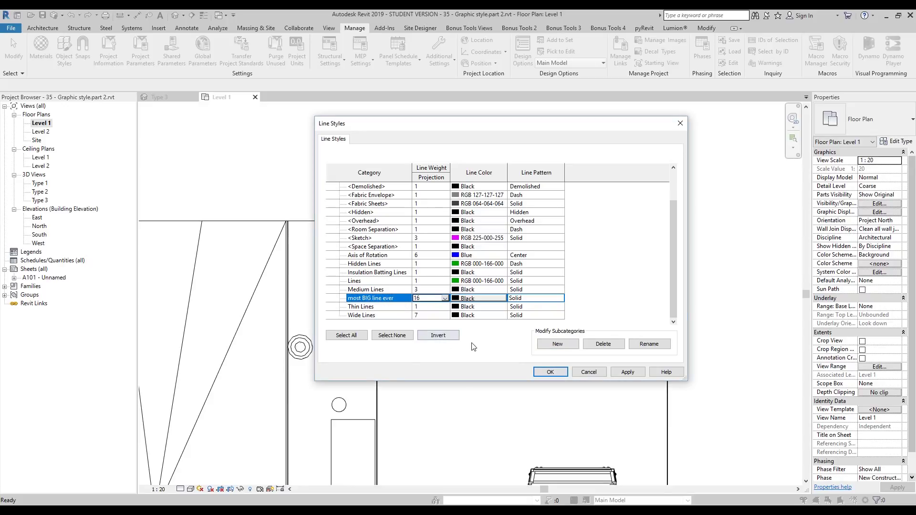
{"action": "left_click", "coordinate": [478, 299]}
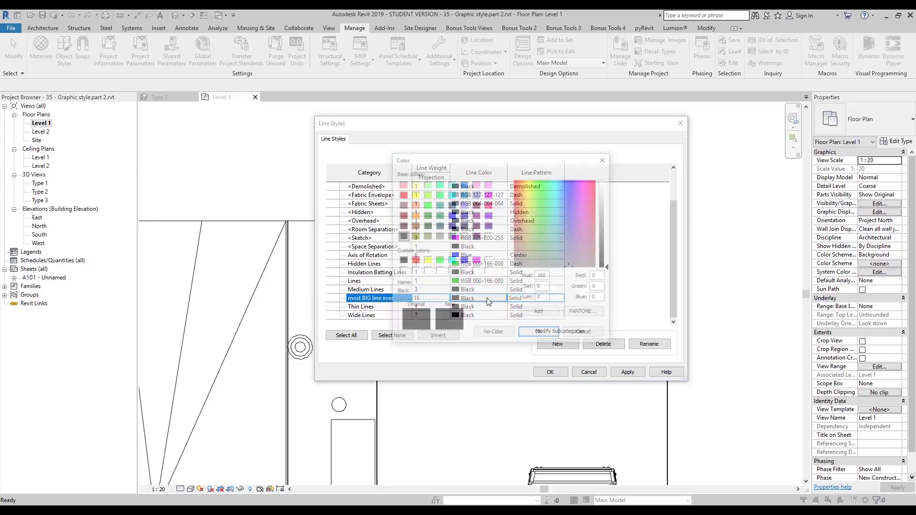
{"action": "left_click", "coordinate": [414, 261]}
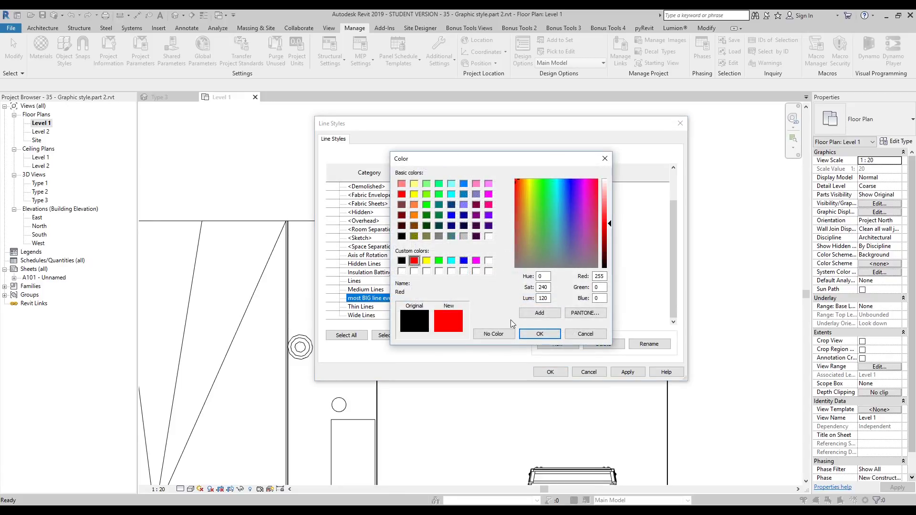
{"action": "left_click", "coordinate": [540, 333]}
- Set its line pattern to Dash 2.5mm and accept the Line Styles changes
{"action": "left_click", "coordinate": [532, 299]}
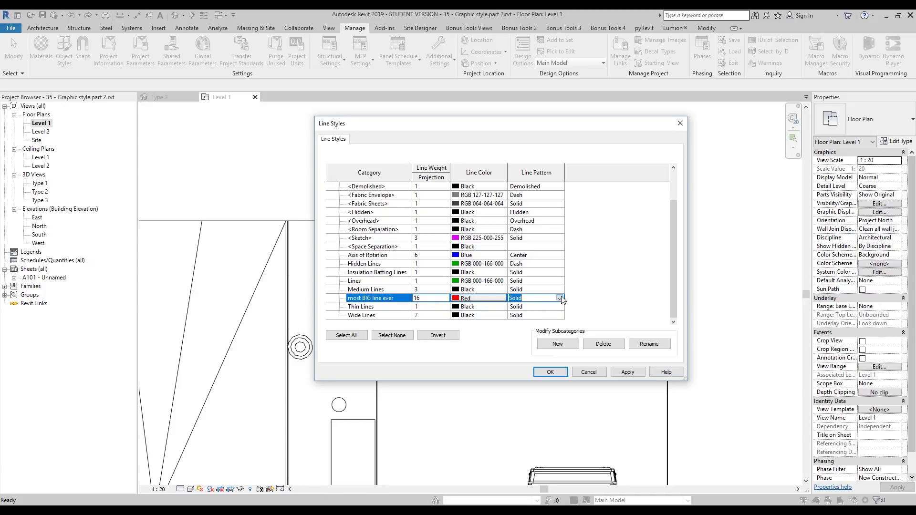
{"action": "left_click", "coordinate": [560, 298]}
{"action": "scroll", "coordinate": [547, 325], "scroll_direction": "down", "scroll_amount": 3}
{"action": "scroll", "coordinate": [535, 329], "scroll_direction": "up", "scroll_amount": 1}
{"action": "left_click", "coordinate": [525, 320]}
{"action": "left_click", "coordinate": [550, 371]}
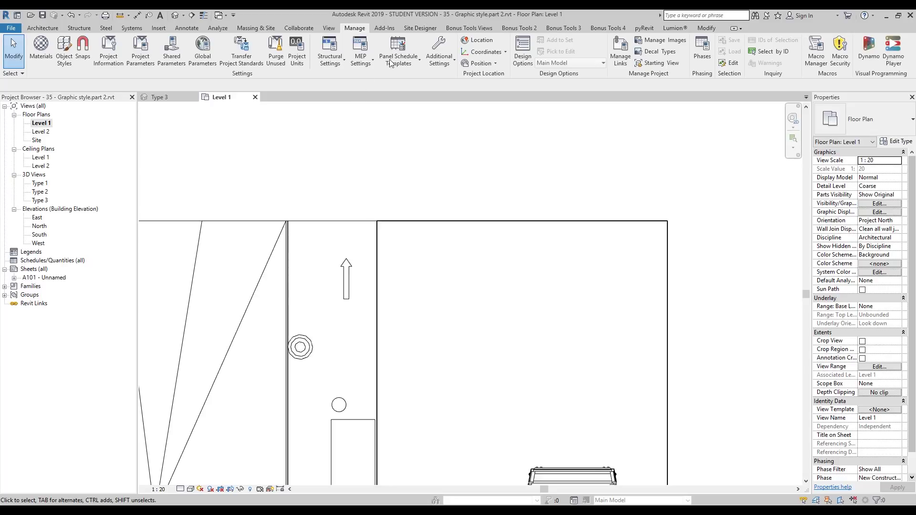
- Use Linework to apply the 'most BIG line ever' style to the right room's top edge
{"action": "left_click", "coordinate": [706, 28]}
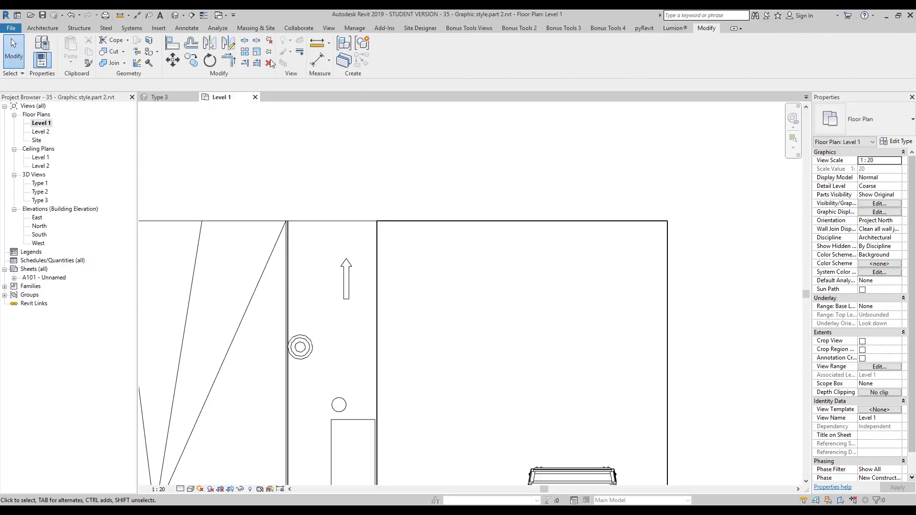
{"action": "left_click", "coordinate": [299, 54]}
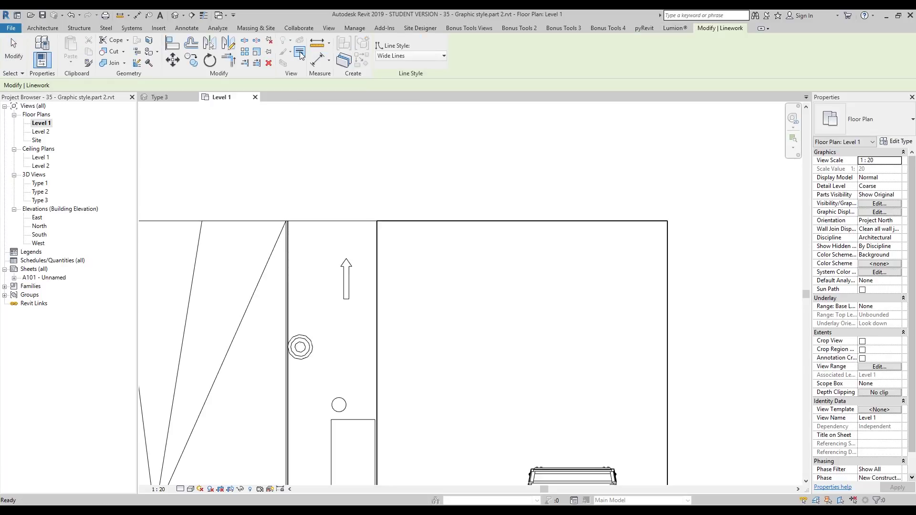
{"action": "left_click", "coordinate": [443, 56]}
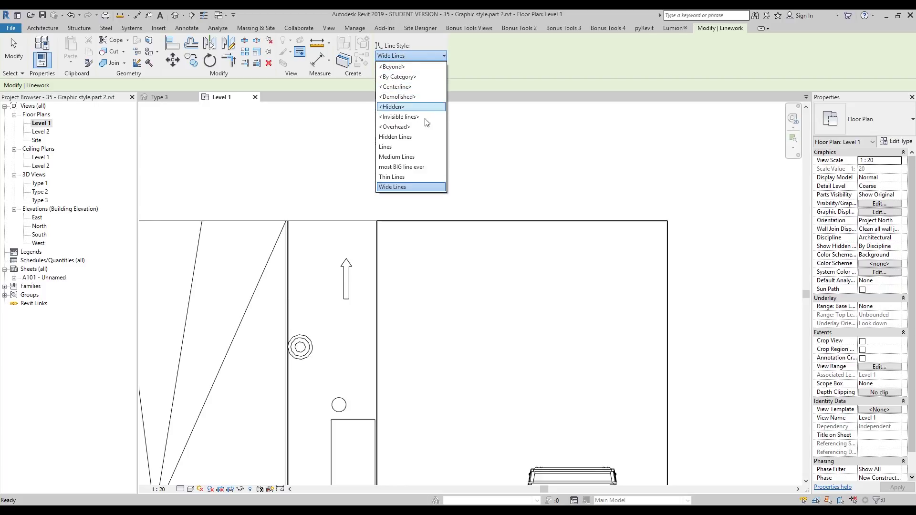
{"action": "left_click", "coordinate": [423, 167]}
{"action": "left_click", "coordinate": [468, 221]}
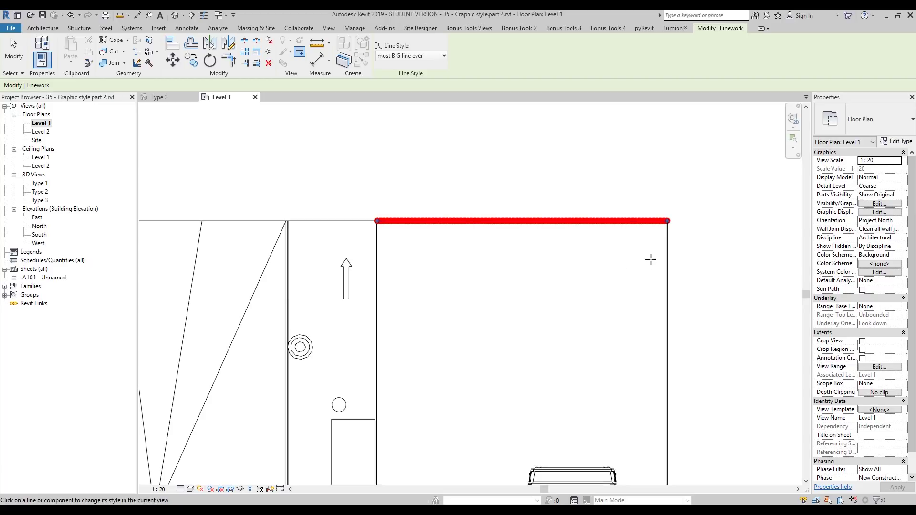
{"action": "key", "text": "Escape"}
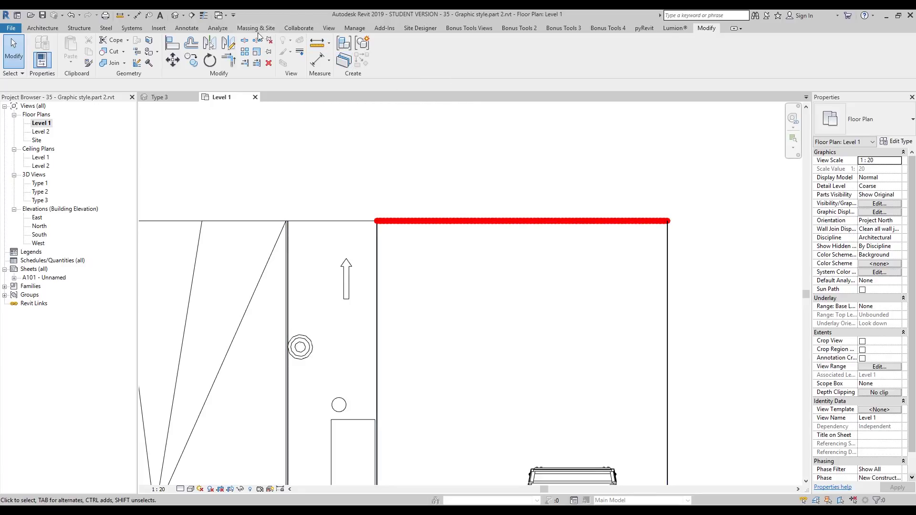
{"action": "left_click", "coordinate": [355, 27]}
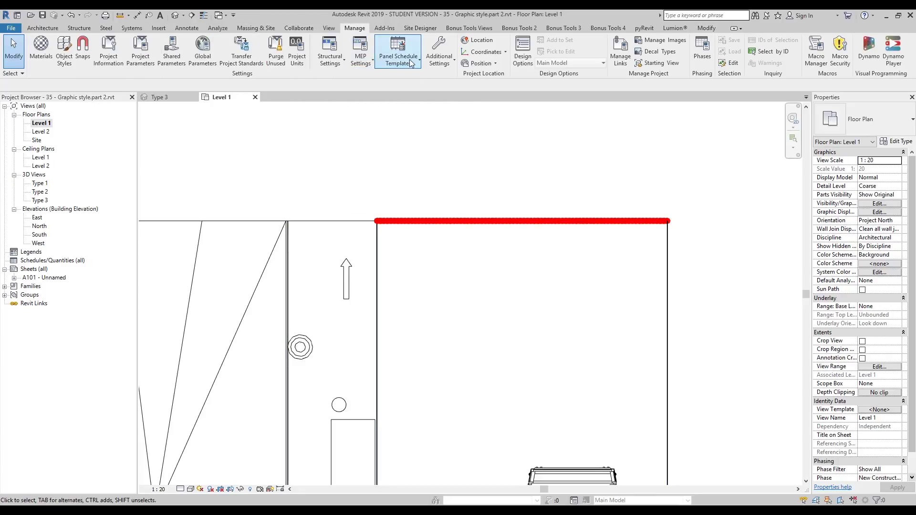
- Change model pen 16 at 1 : 20 scale to 12.0000 mm in Line Weights, then pan the plan left
{"action": "left_click", "coordinate": [437, 54]}
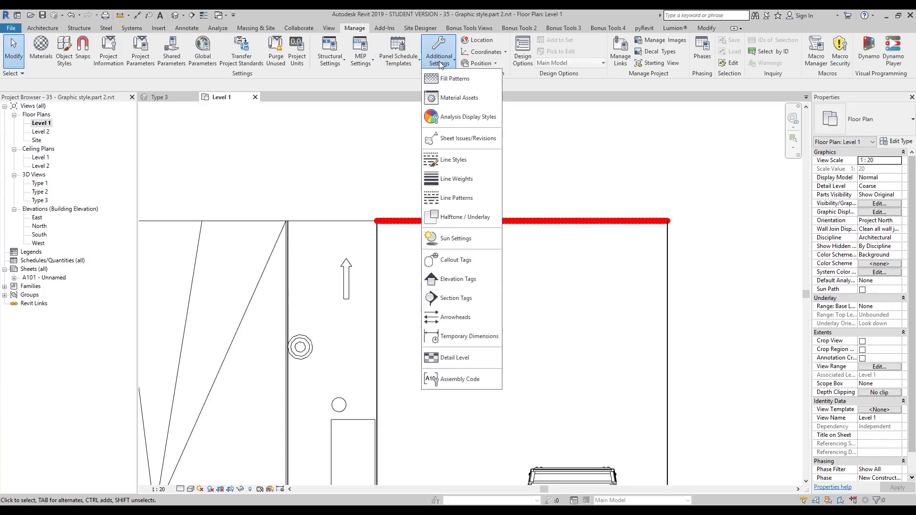
{"action": "left_click", "coordinate": [456, 180]}
{"action": "left_click_drag", "start_coordinate": [522, 153], "coordinate": [213, 126]}
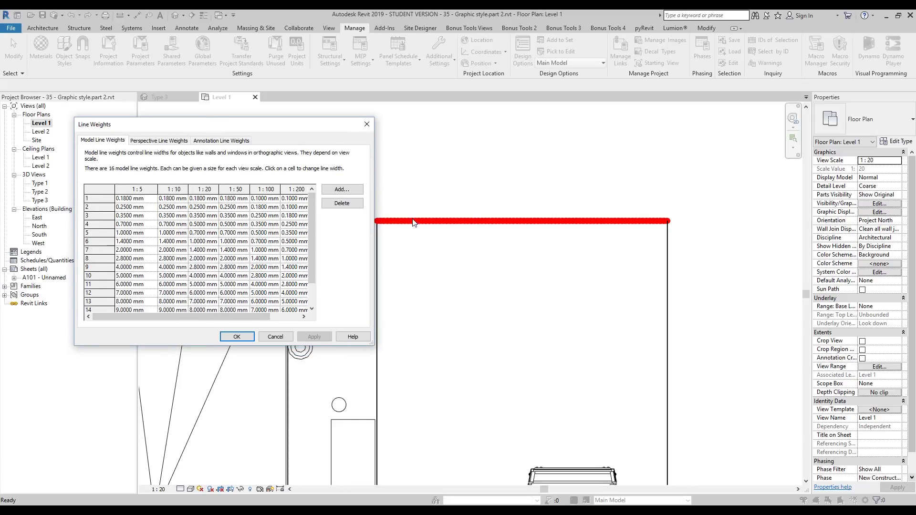
{"action": "left_click_drag", "start_coordinate": [311, 227], "coordinate": [312, 251]}
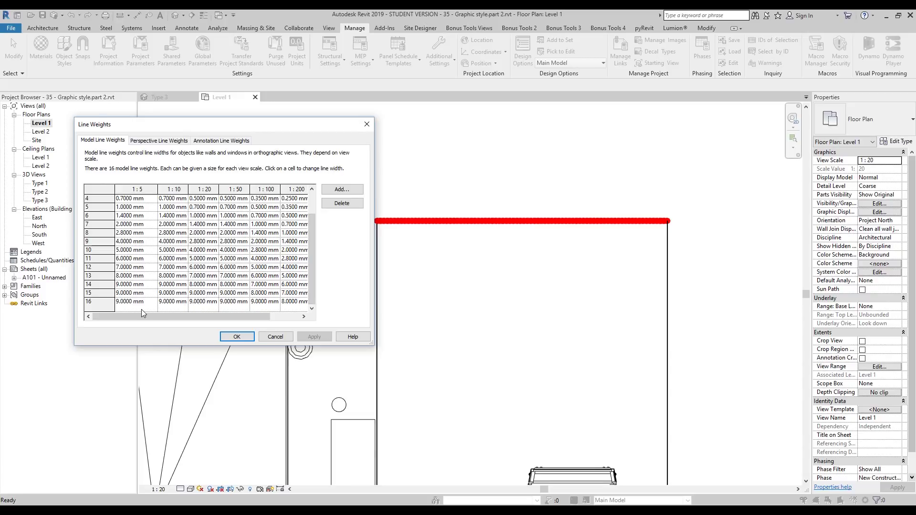
{"action": "left_click", "coordinate": [194, 302]}
{"action": "left_click", "coordinate": [233, 285]}
{"action": "left_click", "coordinate": [237, 337]}
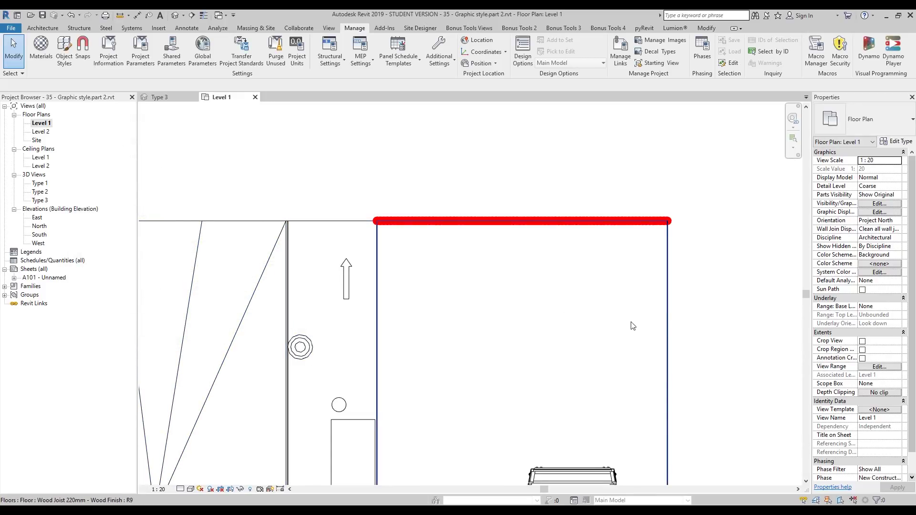
{"action": "middle_click_drag", "start_coordinate": [623, 322], "coordinate": [559, 324]}
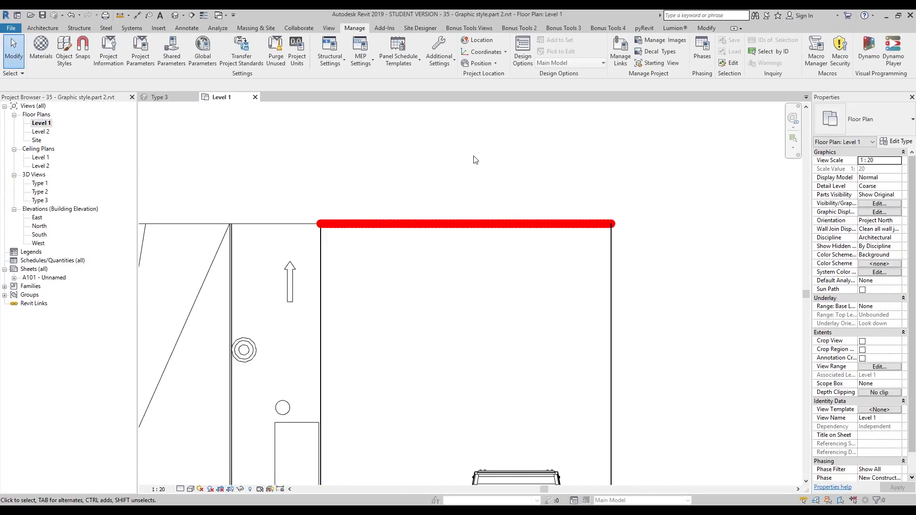
{"action": "left_click", "coordinate": [444, 65]}
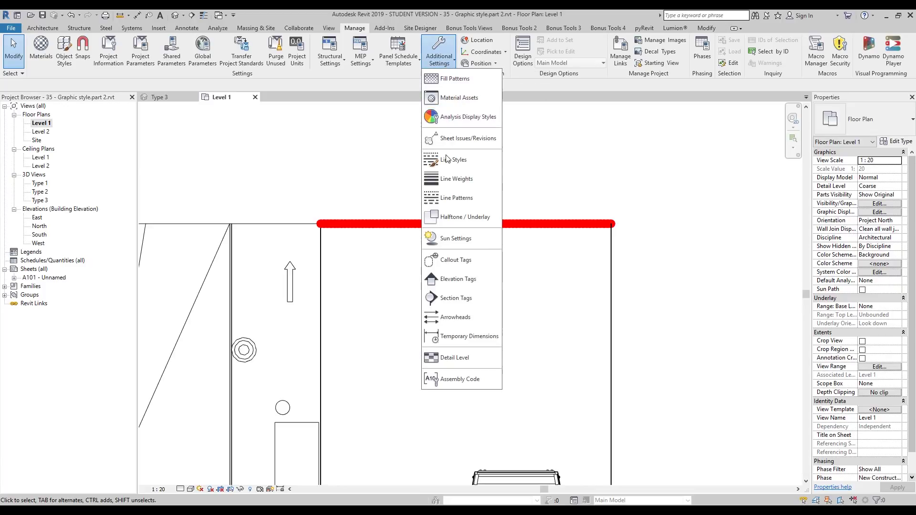
- In Line Styles, create a 'My lines' subcategory under Lines, then delete it
{"action": "left_click", "coordinate": [459, 167]}
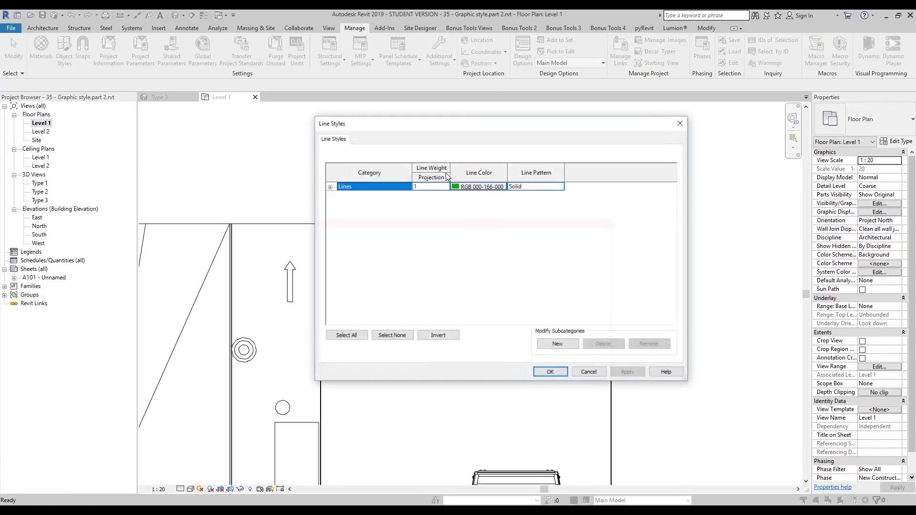
{"action": "left_click", "coordinate": [558, 344]}
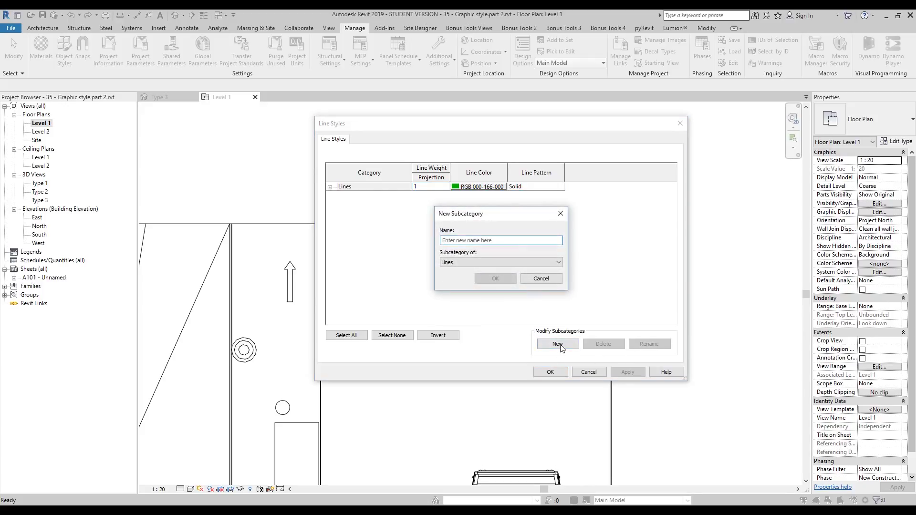
{"action": "type", "text": "My lines"}
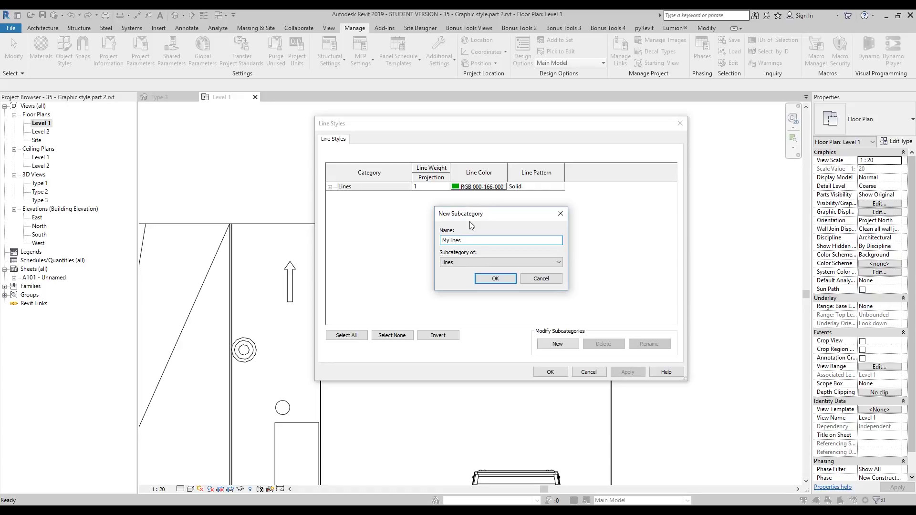
{"action": "left_click", "coordinate": [495, 278]}
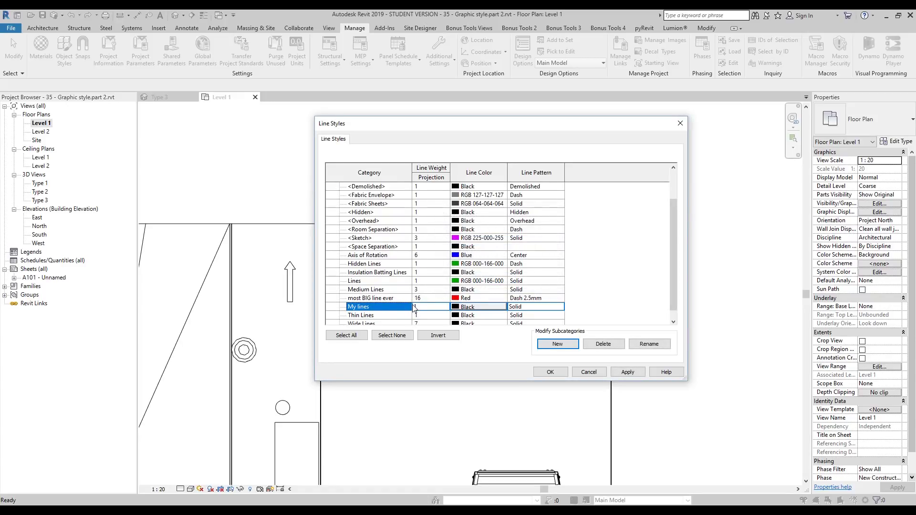
{"action": "left_click", "coordinate": [604, 344]}
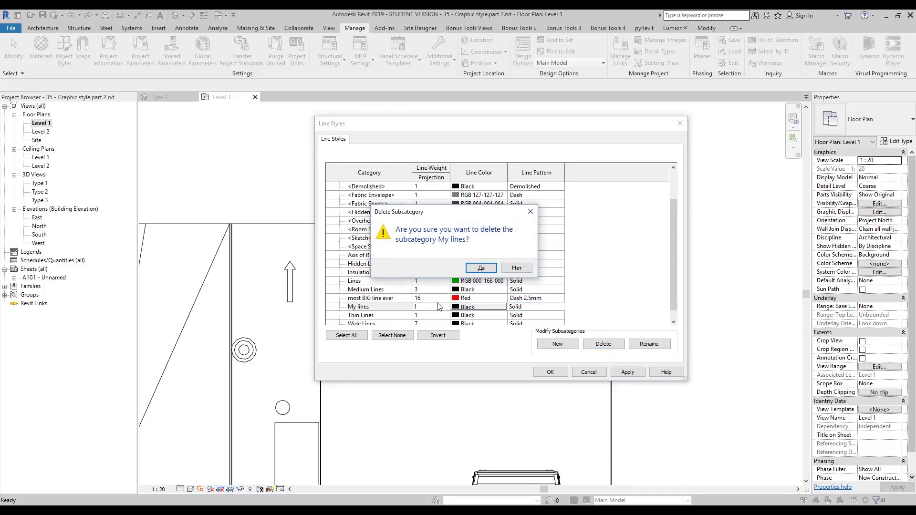
{"action": "left_click", "coordinate": [496, 279]}
{"action": "left_click", "coordinate": [330, 187]}
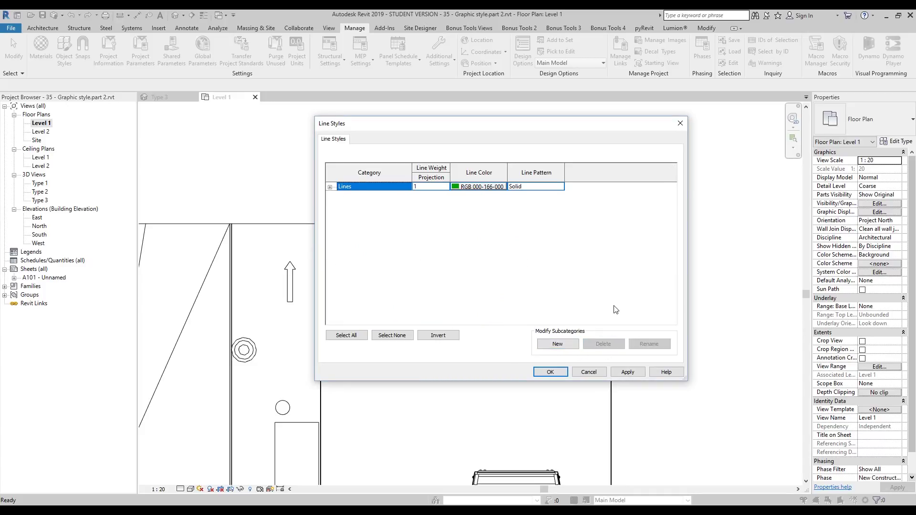
- Add a line style subcategory named 'New' under Lines and close Line Styles with OK
{"action": "left_click", "coordinate": [575, 345]}
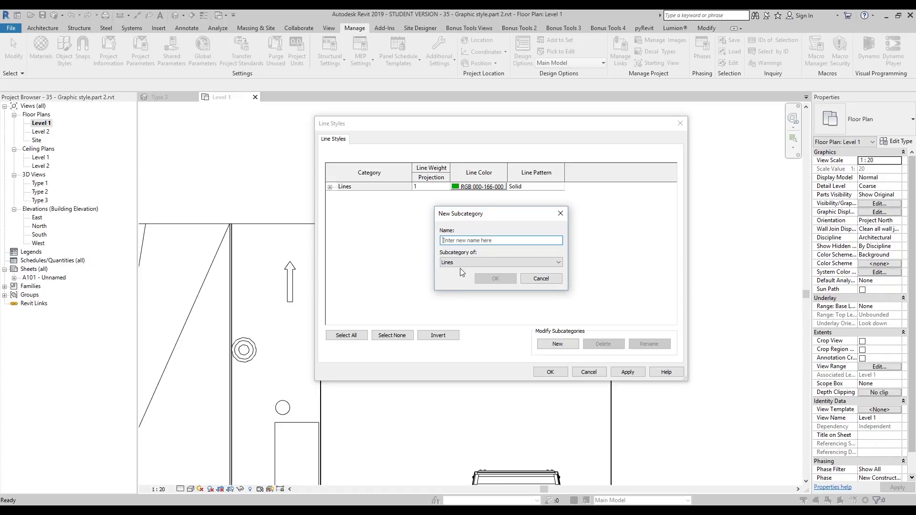
{"action": "left_click", "coordinate": [460, 264]}
{"action": "left_click", "coordinate": [462, 271]}
{"action": "left_click", "coordinate": [496, 241]}
{"action": "type", "text": "New"}
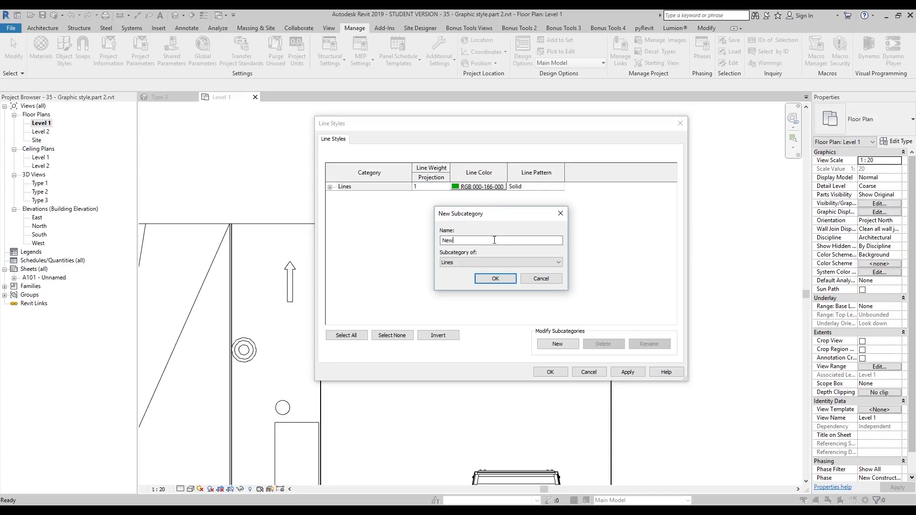
{"action": "left_click", "coordinate": [495, 279]}
{"action": "scroll", "coordinate": [355, 310], "scroll_direction": "up", "scroll_amount": 2}
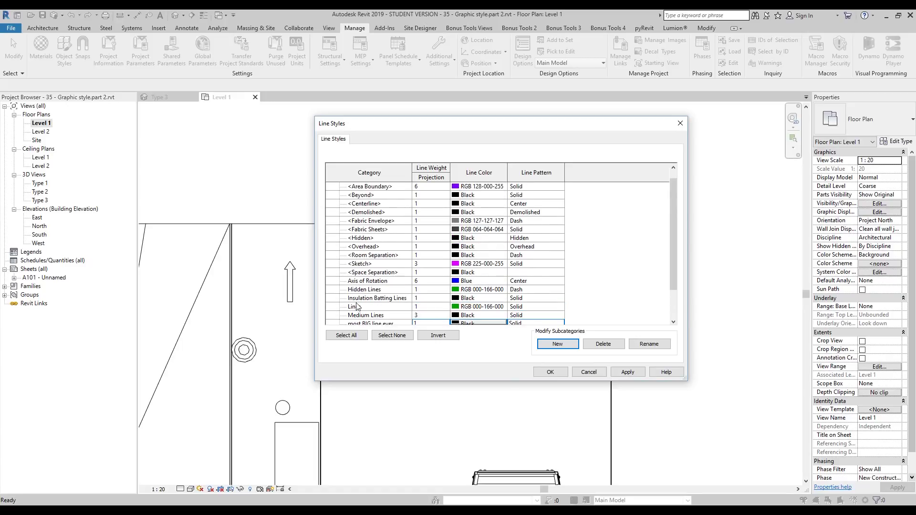
{"action": "left_click", "coordinate": [329, 186]}
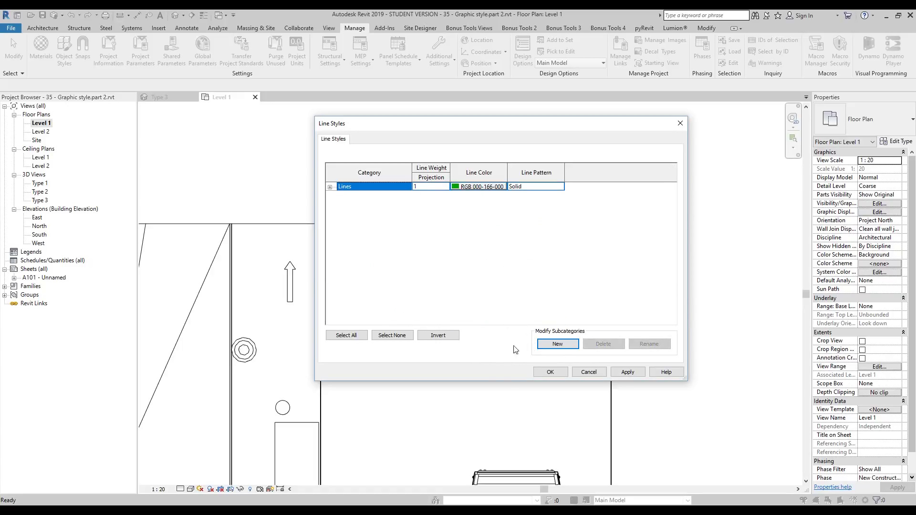
{"action": "left_click", "coordinate": [550, 372]}
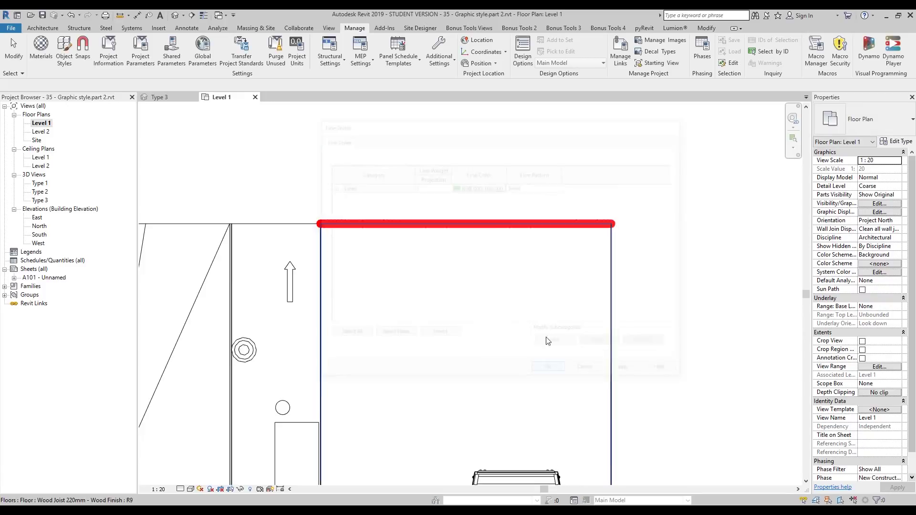
{"action": "left_click", "coordinate": [438, 56]}
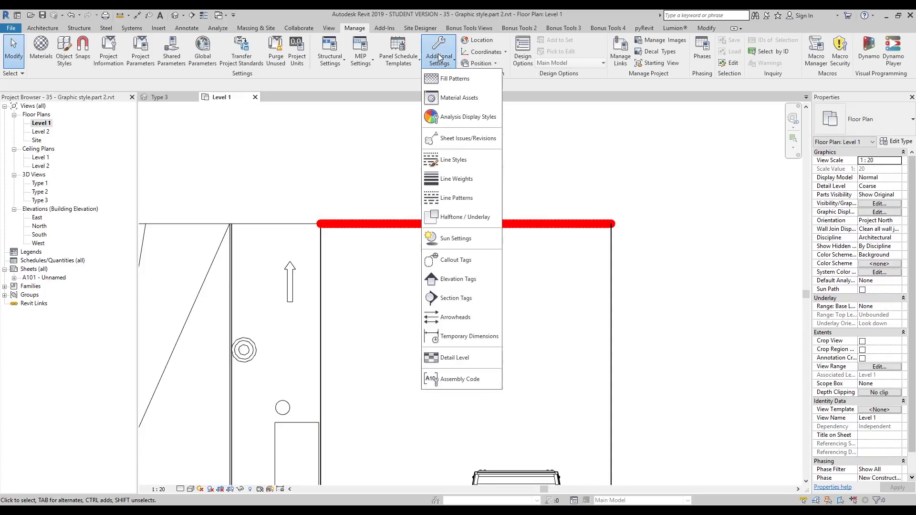
{"action": "left_click", "coordinate": [470, 198]}
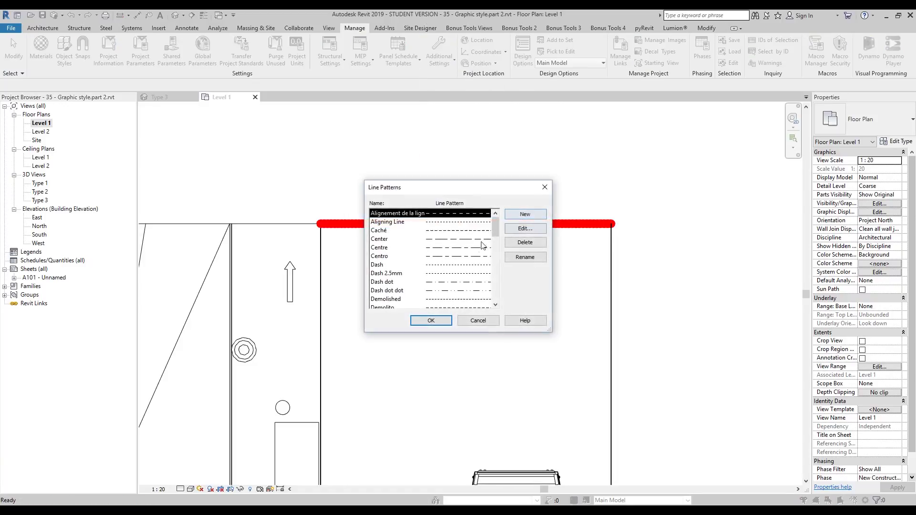
{"action": "mouse_move", "coordinate": [494, 225]}
{"action": "left_mouse_down"}
{"action": "mouse_move", "coordinate": [494, 304]}
{"action": "mouse_move", "coordinate": [494, 220]}
{"action": "left_mouse_up"}
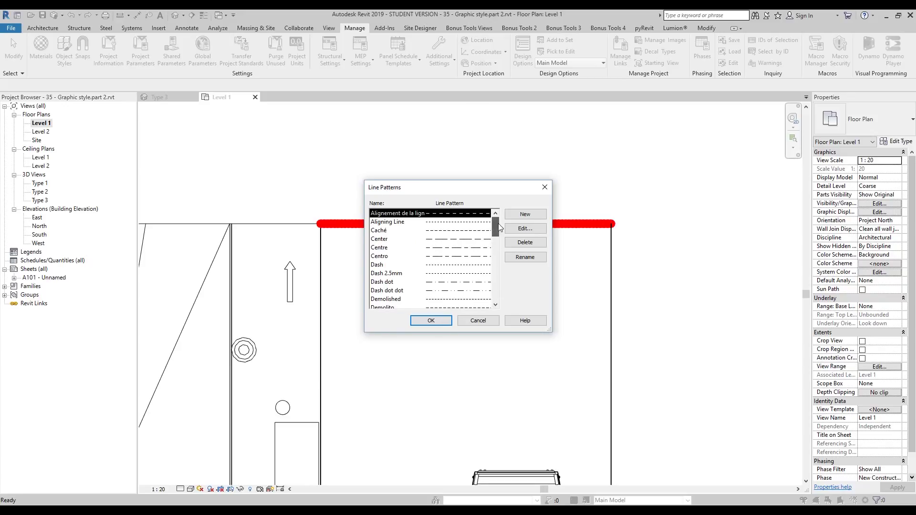
{"action": "left_click", "coordinate": [545, 187]}
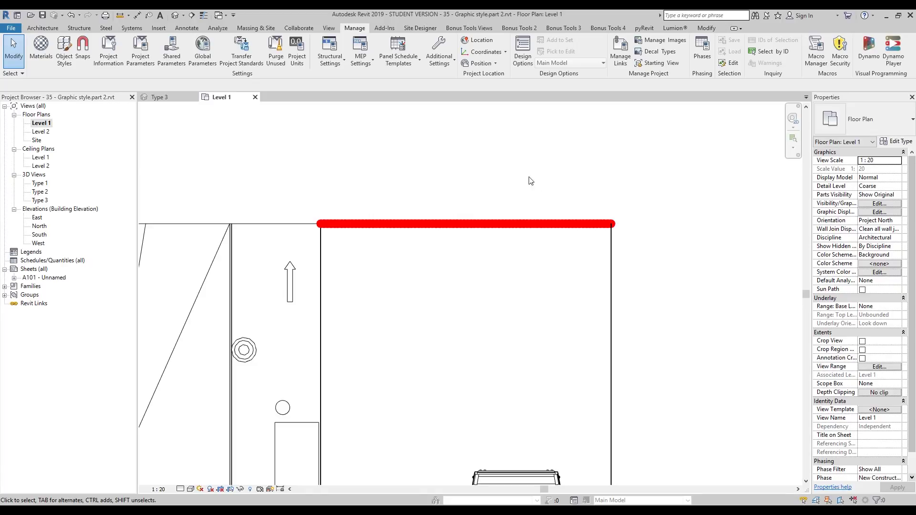
{"action": "left_click", "coordinate": [327, 28]}
- Open Level 1 Visibility/Graphic Overrides and edit the Floors category's projection line overrides
{"action": "left_click", "coordinate": [77, 53]}
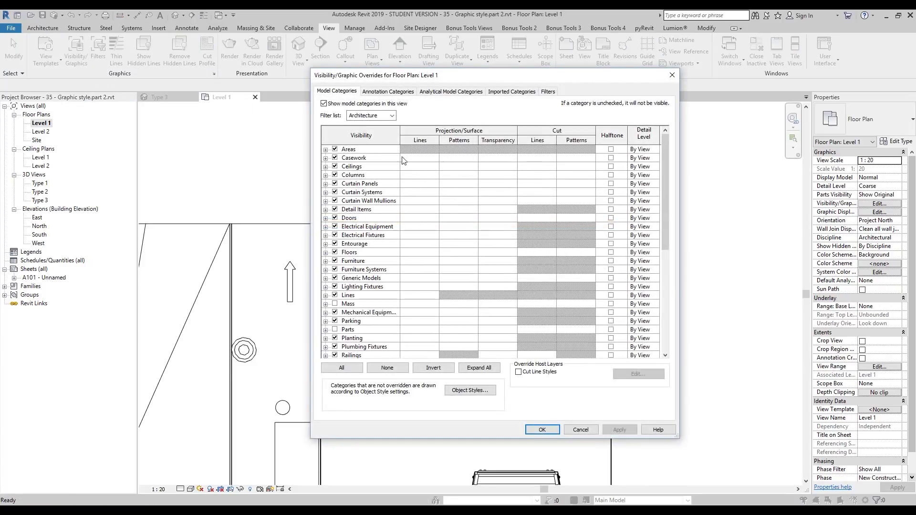
{"action": "left_click_drag", "start_coordinate": [413, 77], "coordinate": [626, 87]}
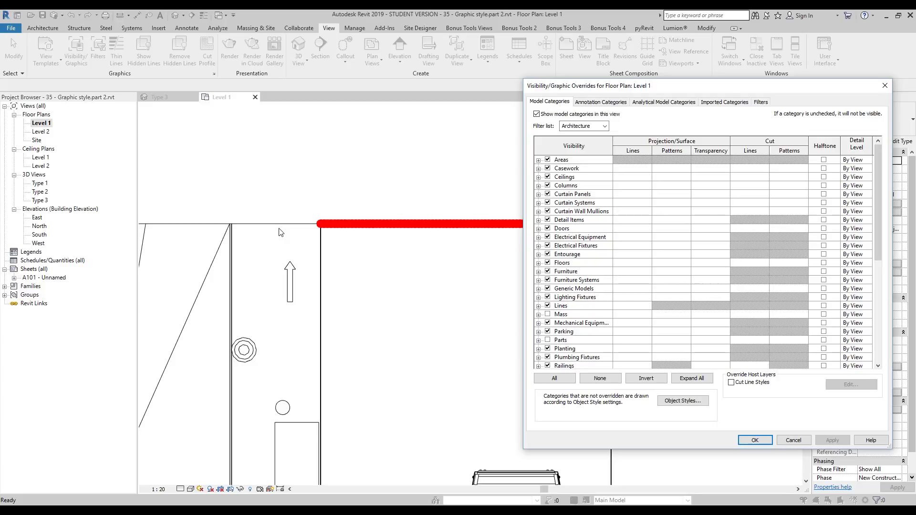
{"action": "left_click_drag", "start_coordinate": [625, 91], "coordinate": [500, 74]}
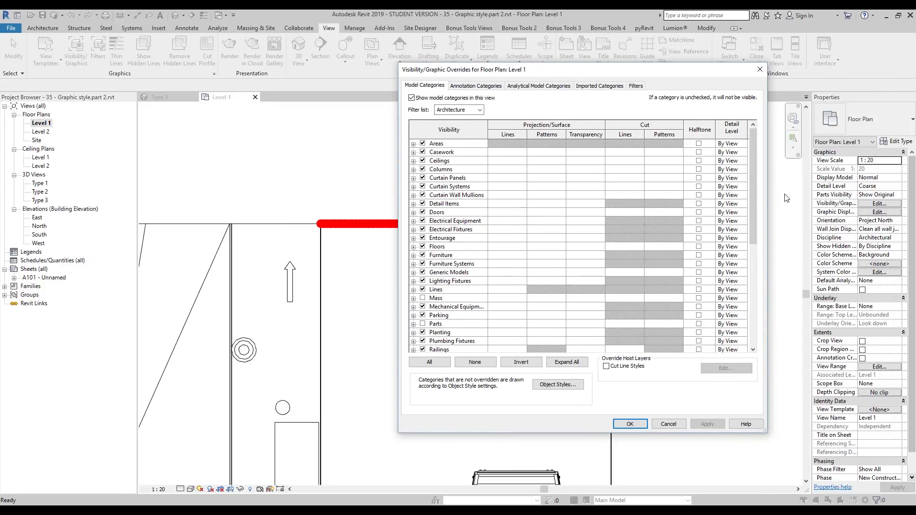
{"action": "left_click_drag", "start_coordinate": [753, 188], "coordinate": [752, 219]}
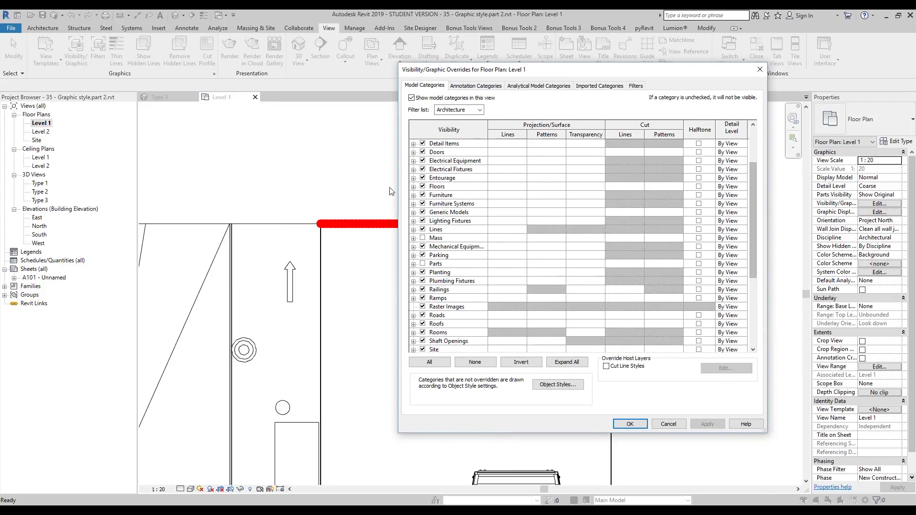
{"action": "left_click", "coordinate": [439, 187]}
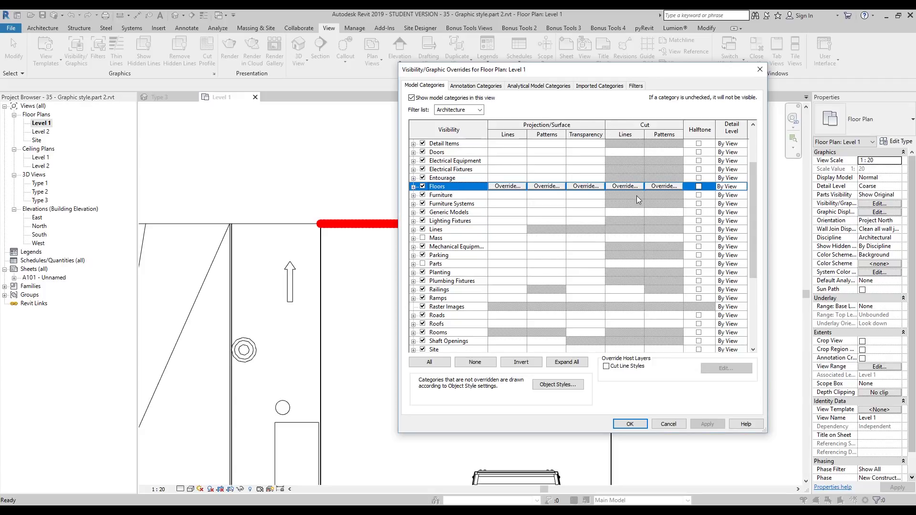
{"action": "left_click", "coordinate": [588, 204]}
{"action": "left_click", "coordinate": [627, 187]}
{"action": "left_click", "coordinate": [508, 187]}
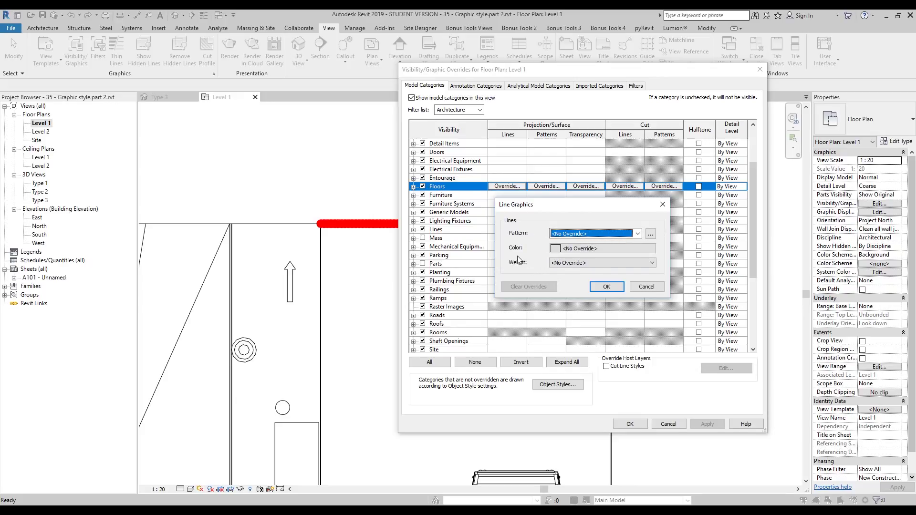
- Set the Floors projection line weight to 16, keeping the pattern at No Override
{"action": "left_click", "coordinate": [573, 263]}
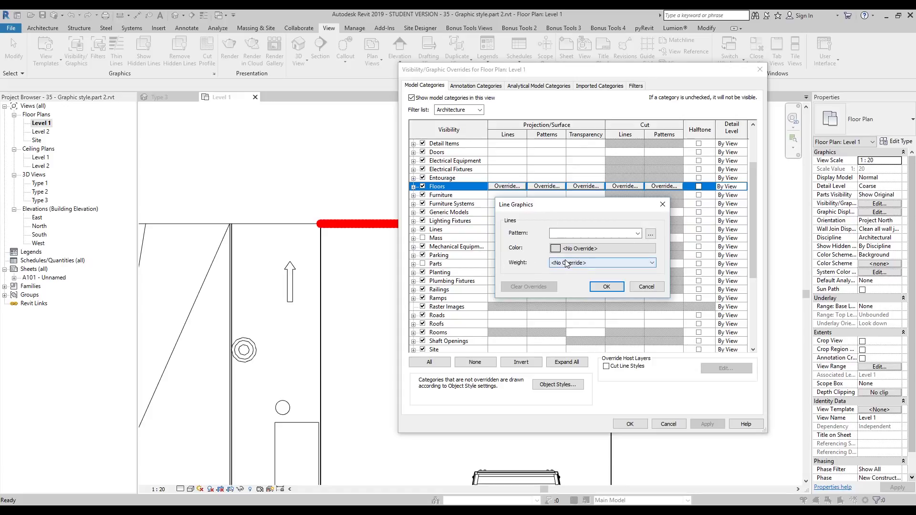
{"action": "left_click", "coordinate": [569, 367]}
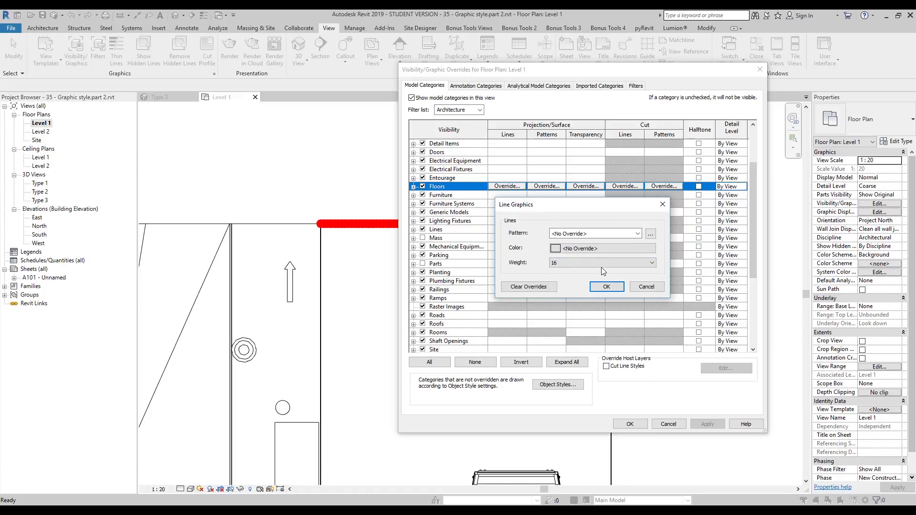
{"action": "left_click", "coordinate": [639, 233]}
{"action": "left_click_drag", "start_coordinate": [638, 282], "coordinate": [635, 358]}
{"action": "scroll", "coordinate": [599, 363], "scroll_direction": "up", "scroll_amount": 4}
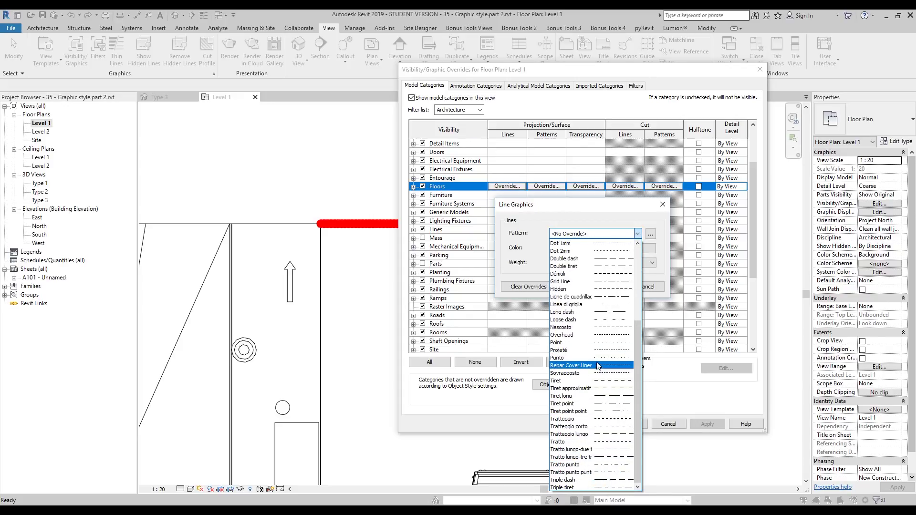
{"action": "scroll", "coordinate": [599, 362], "scroll_direction": "up", "scroll_amount": 2}
{"action": "left_click", "coordinate": [651, 234]}
{"action": "left_click", "coordinate": [651, 234]}
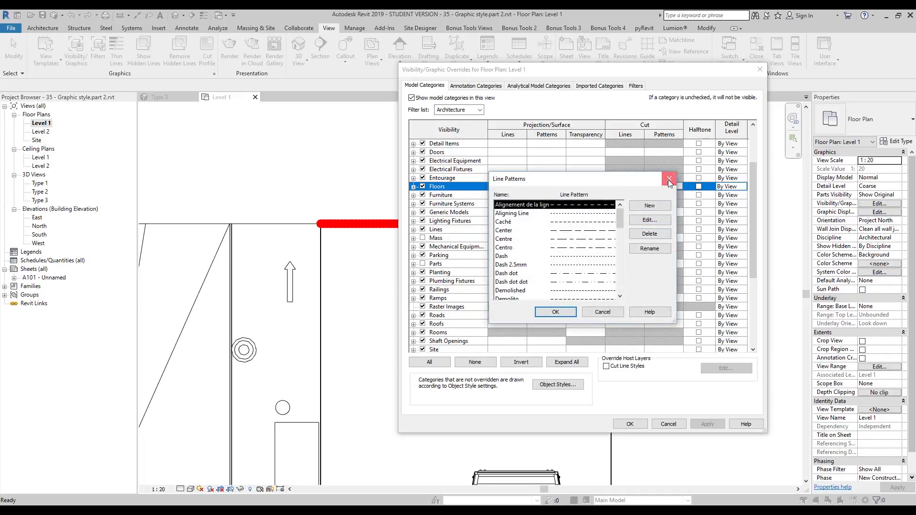
{"action": "left_click", "coordinate": [669, 183]}
- Make the floor lines red and apply the overrides to the Level 1 view
{"action": "left_click", "coordinate": [603, 249]}
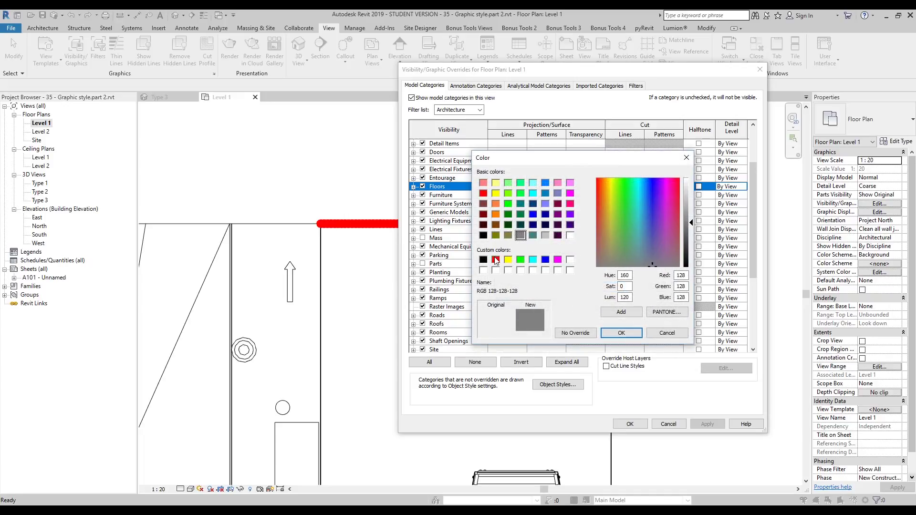
{"action": "left_click", "coordinate": [497, 261]}
{"action": "left_click", "coordinate": [619, 333]}
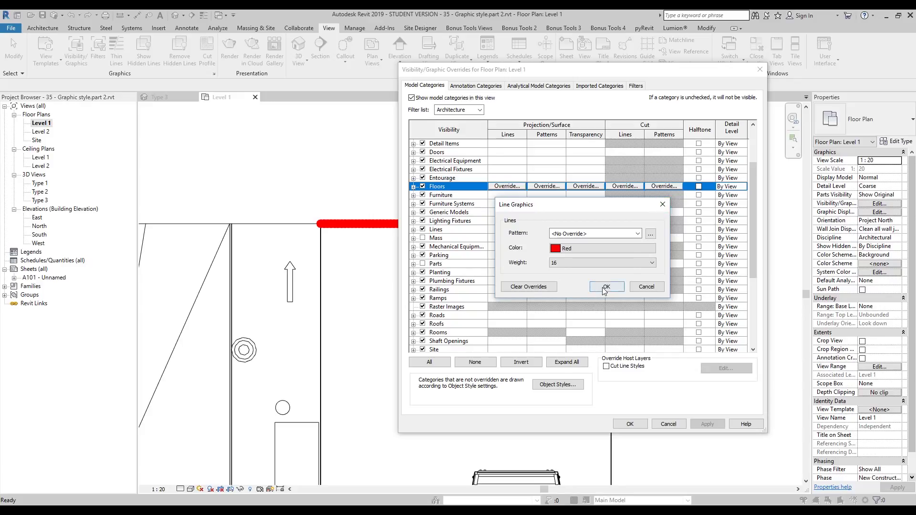
{"action": "left_click", "coordinate": [613, 288]}
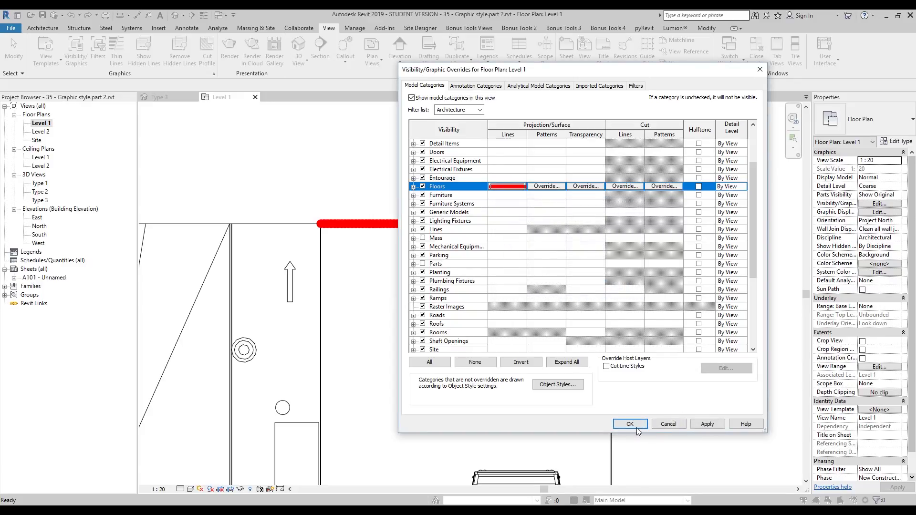
{"action": "left_click", "coordinate": [637, 426]}
{"action": "scroll", "coordinate": [606, 299], "scroll_direction": "down", "scroll_amount": 2}
- Pan and zoom out until the whole bus stop plan with thick red floor edges fits the view
{"action": "middle_click_drag", "start_coordinate": [249, 257], "coordinate": [306, 173]}
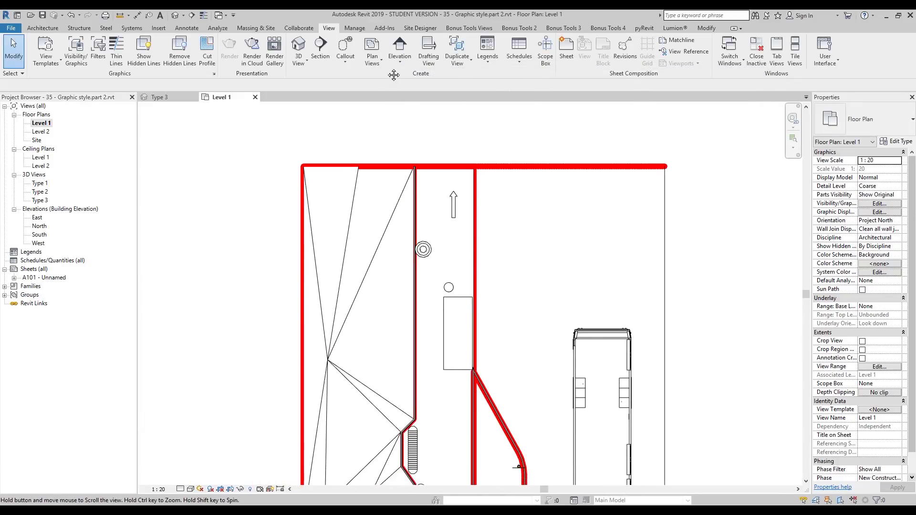
{"action": "middle_click_drag", "start_coordinate": [288, 299], "coordinate": [284, 128]}
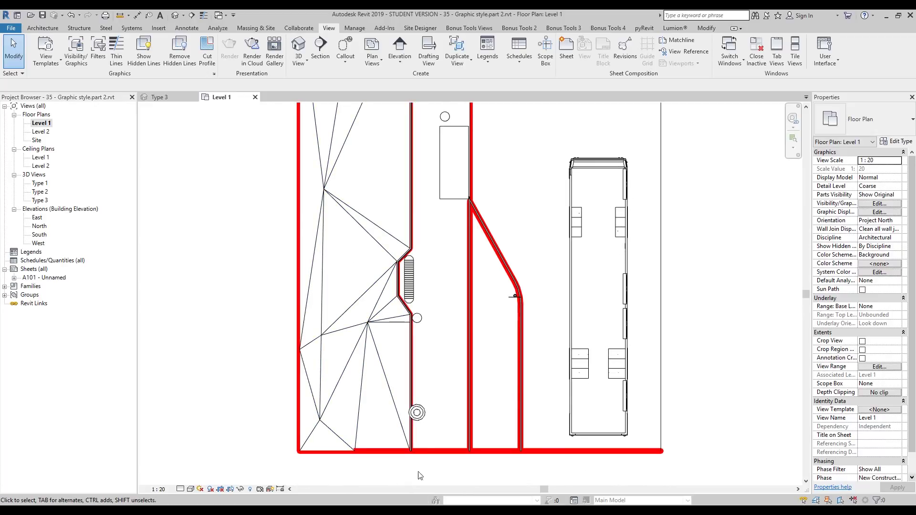
{"action": "middle_click_drag", "start_coordinate": [697, 313], "coordinate": [587, 406]}
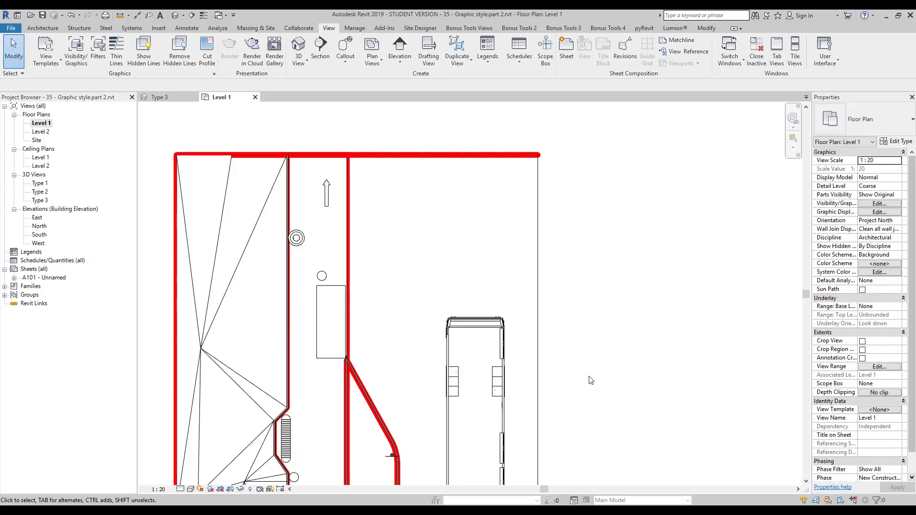
{"action": "middle_click_drag", "start_coordinate": [594, 379], "coordinate": [662, 284]}
{"action": "scroll", "coordinate": [662, 283], "scroll_direction": "down", "scroll_amount": 3}
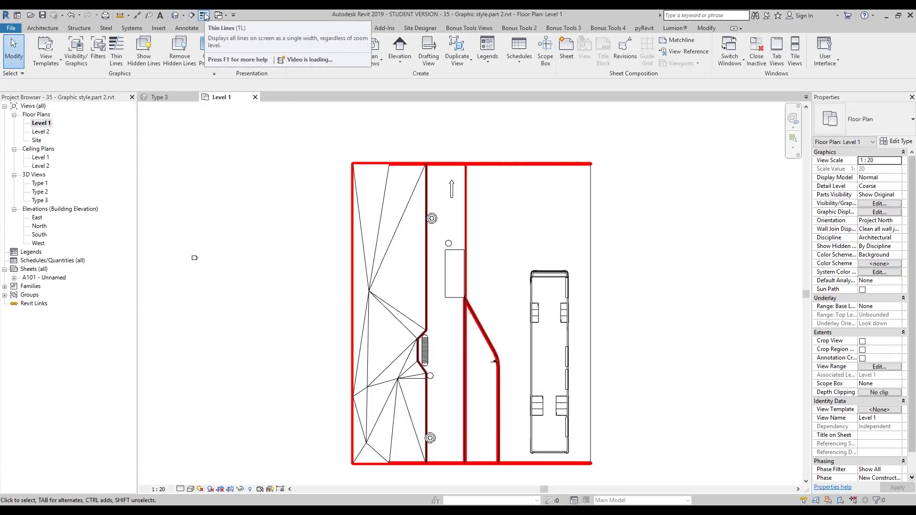
{"action": "left_click", "coordinate": [204, 16]}
{"action": "middle_click_drag", "start_coordinate": [258, 296], "coordinate": [223, 329]}
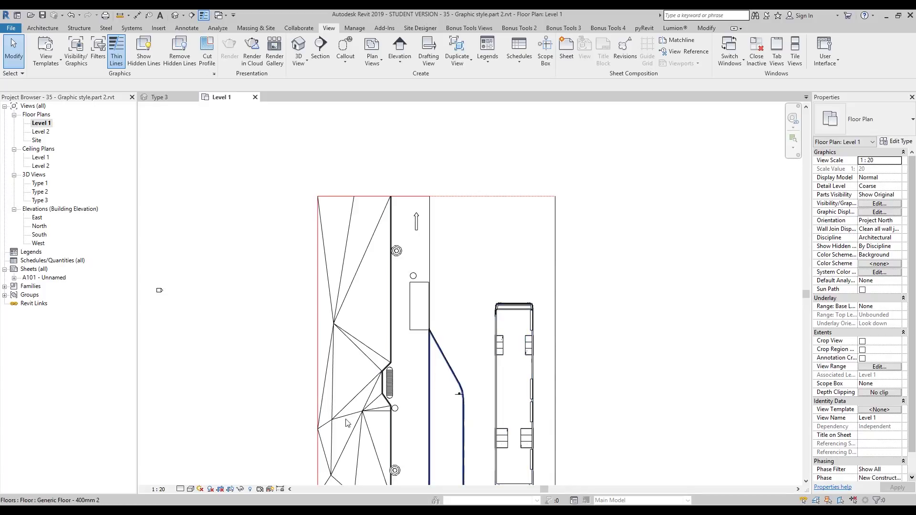
{"action": "left_click", "coordinate": [204, 14]}
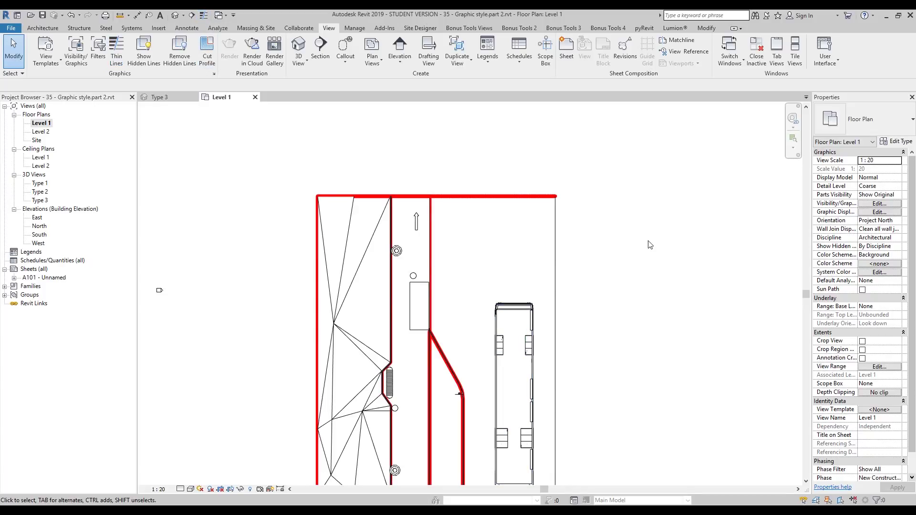